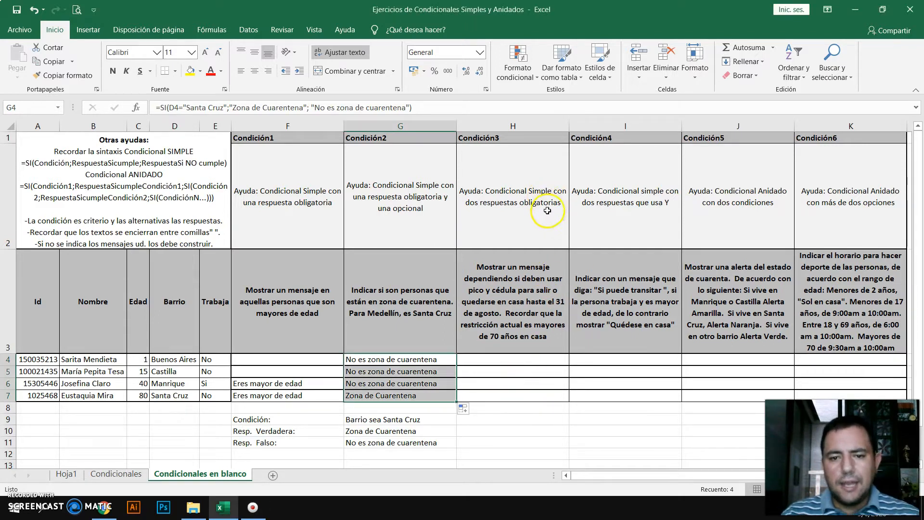
Review the help text and message requirement for Condición3 alongside the Condición2 requirement
left_click(520, 201)
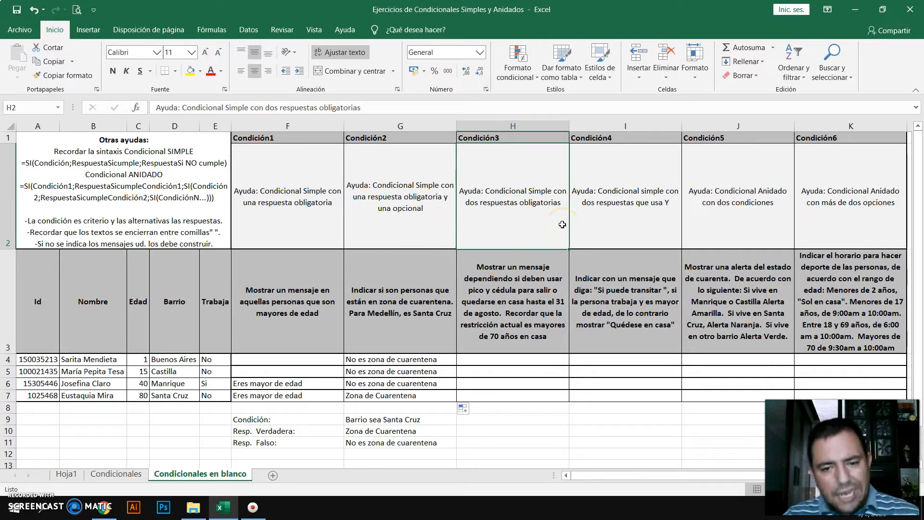
left_click(540, 307)
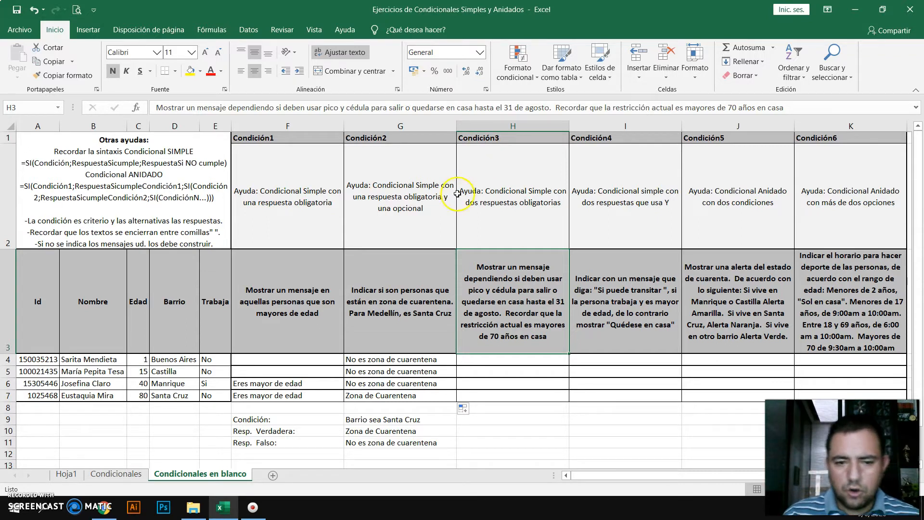
left_click(396, 286)
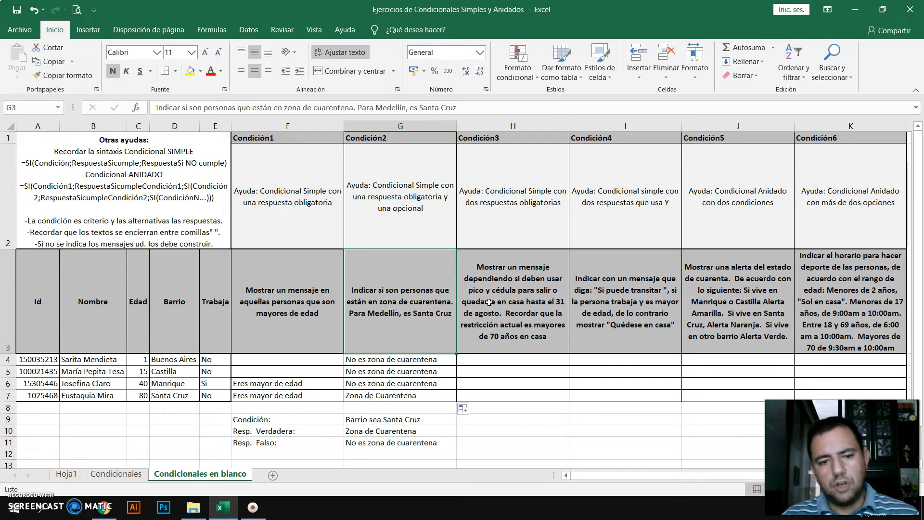
left_click(514, 291)
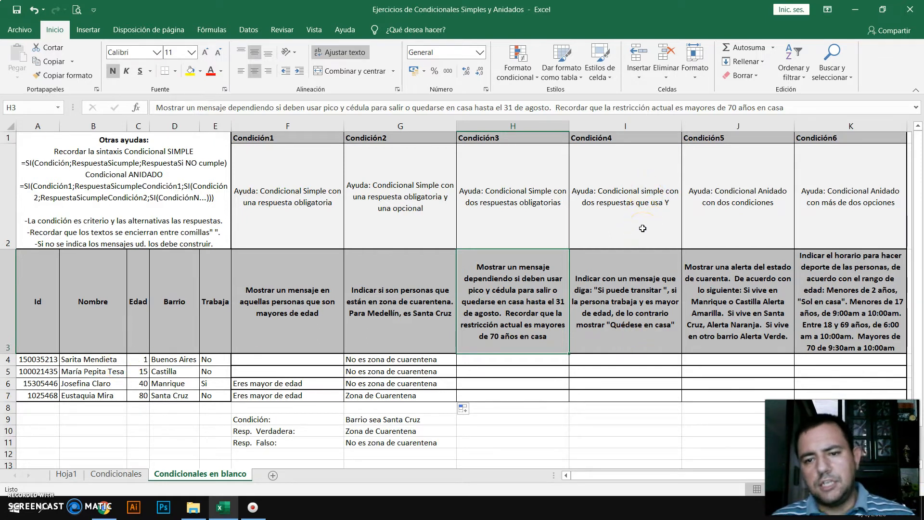
Edit the Condición4 help text in I2 so that it ends with "que usa función Y"
left_click(663, 206)
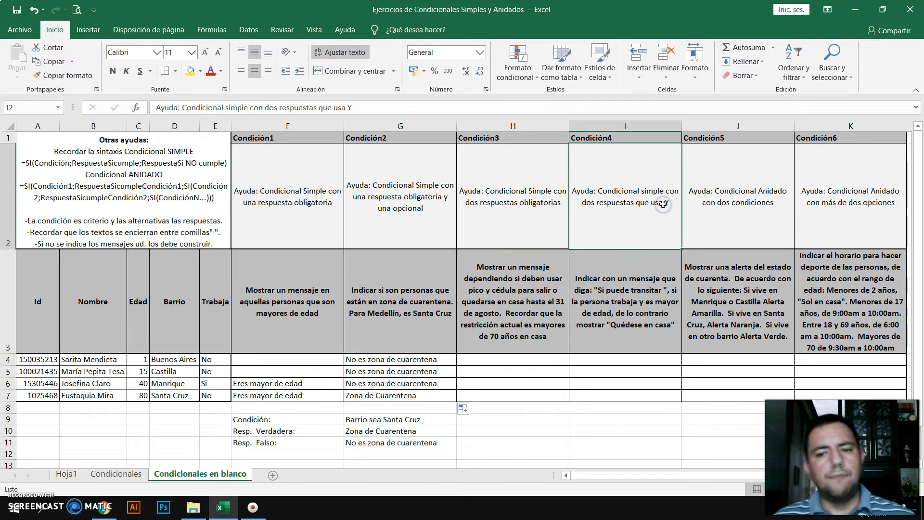
double_click(664, 203)
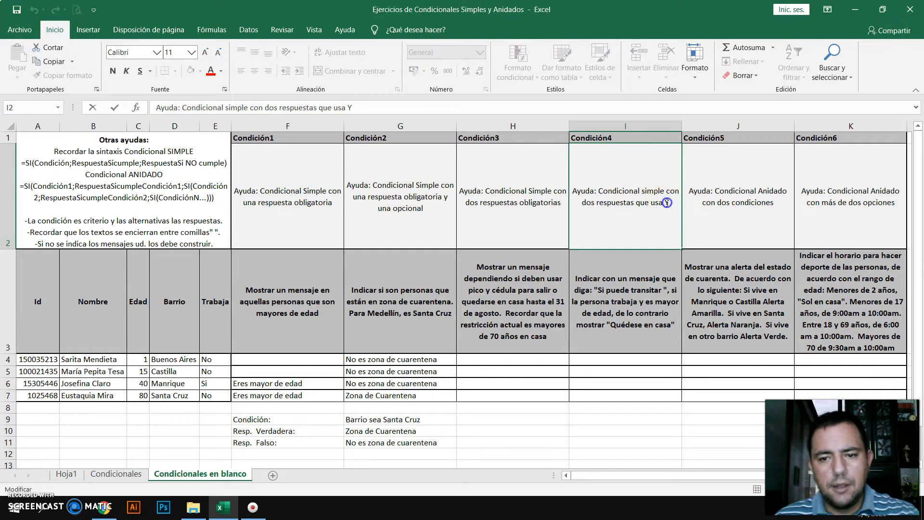
type("funci")
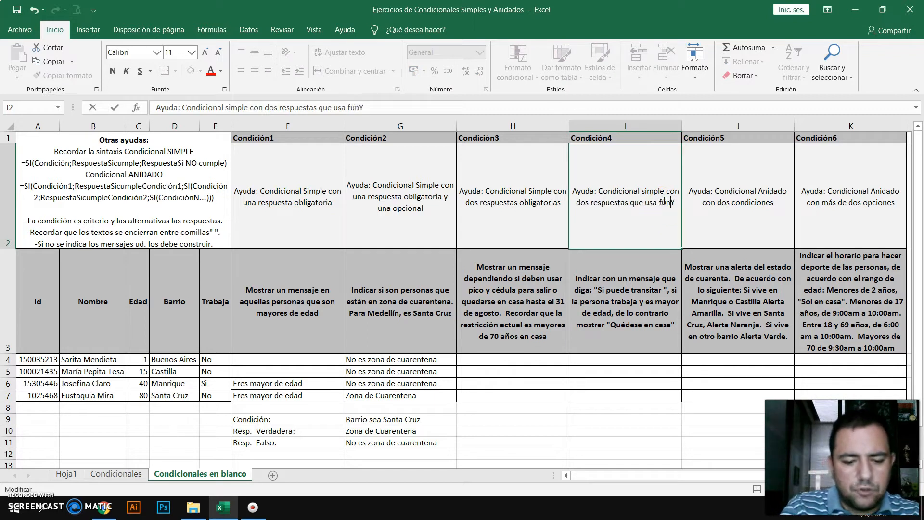
type("ón")
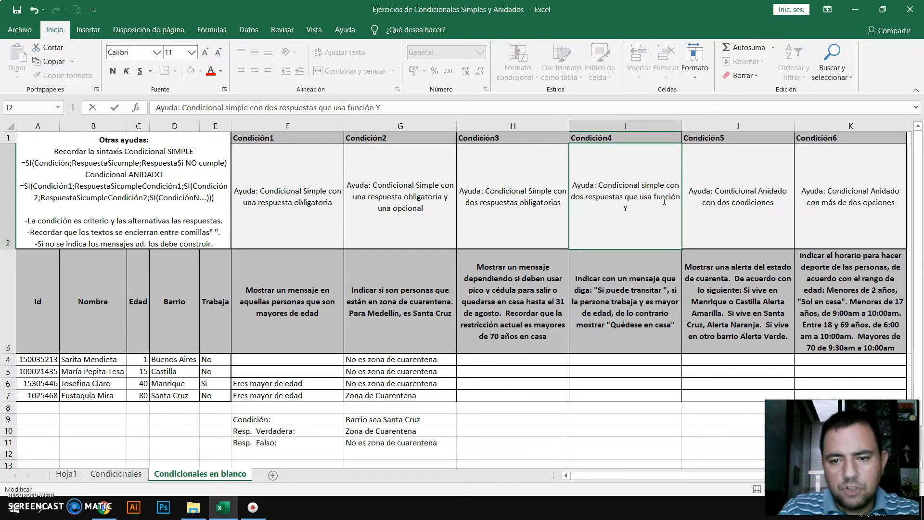
key("Return")
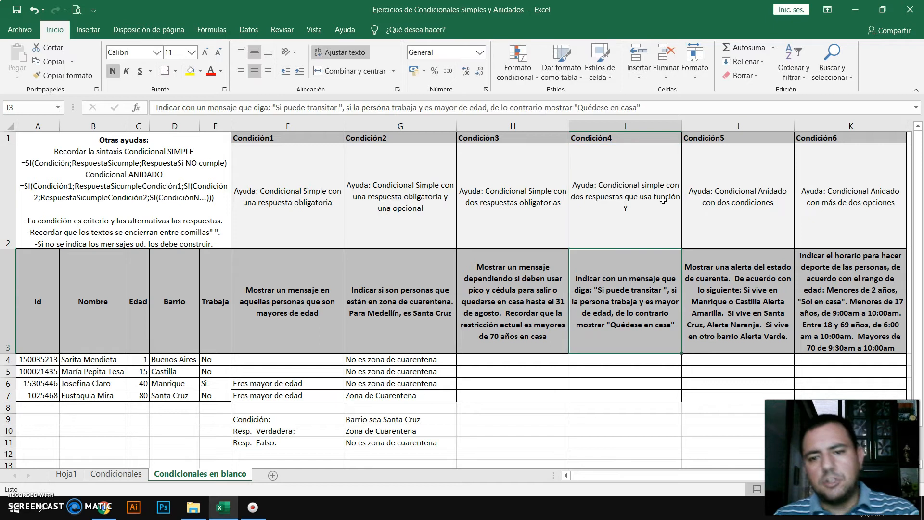
Extend the Condición5 help text in J2 with the sentence "Se puede usar la función O"
left_click(736, 197)
key("F2")
type(". ")
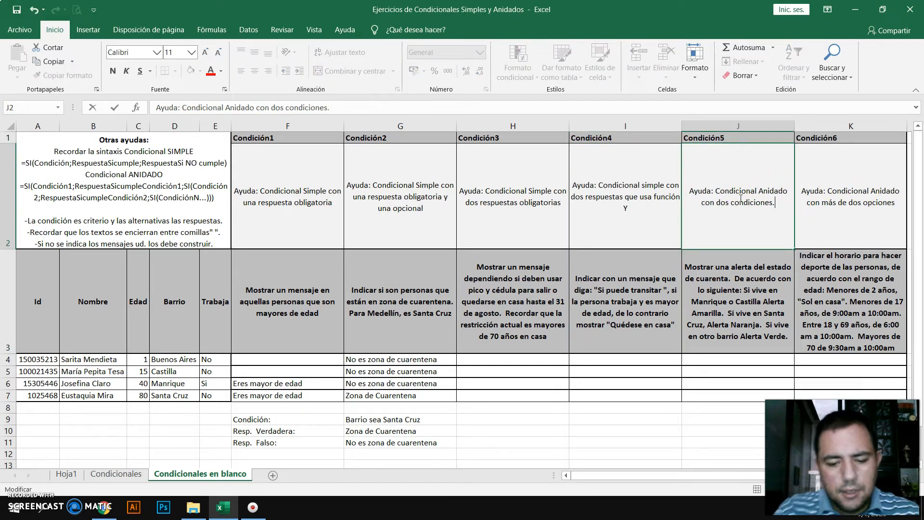
type(" Se pueda")
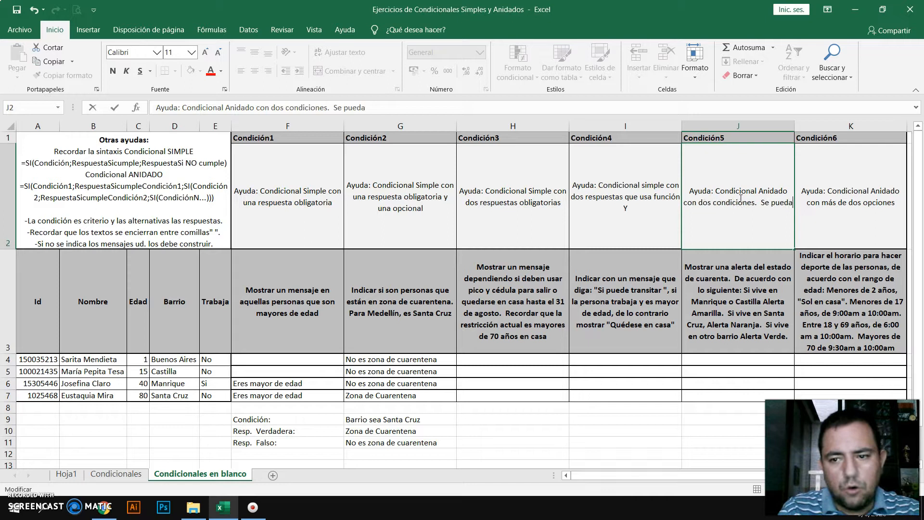
key("BackSpace")
type("e usar ")
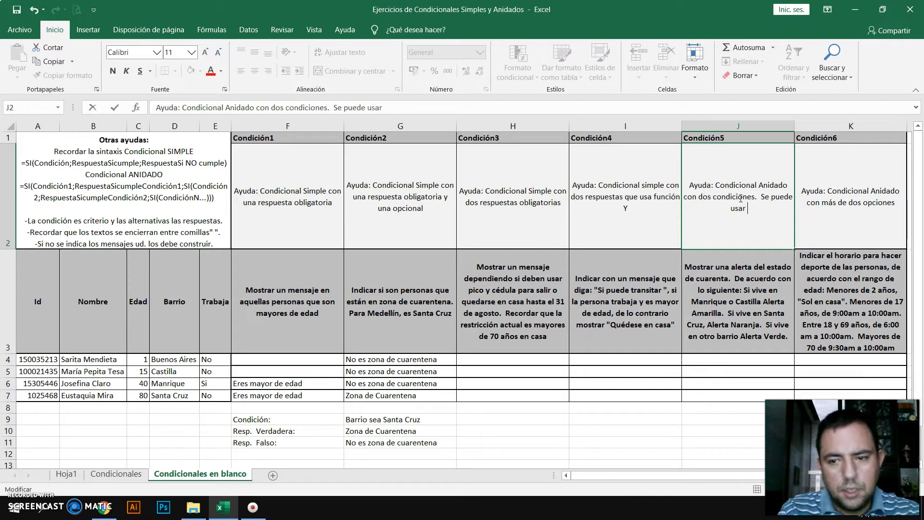
type("la funci")
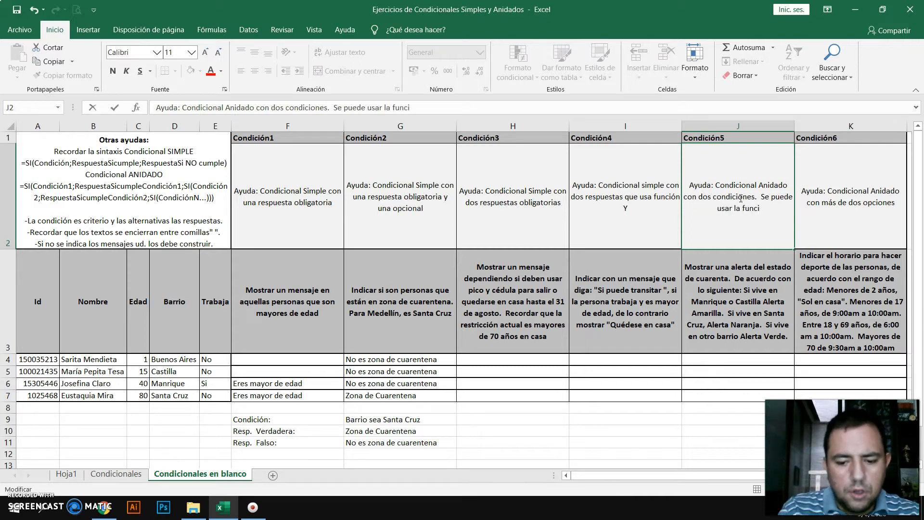
type("ón O")
key("Return")
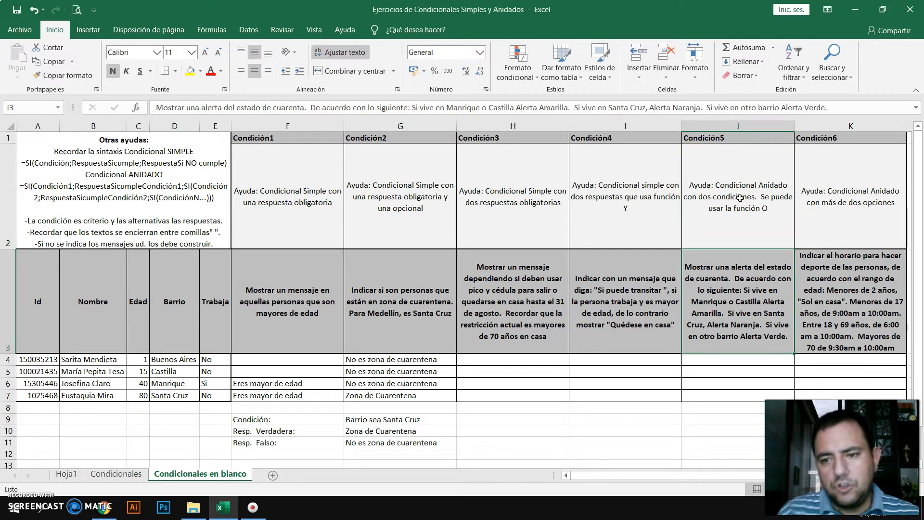
left_click(653, 217)
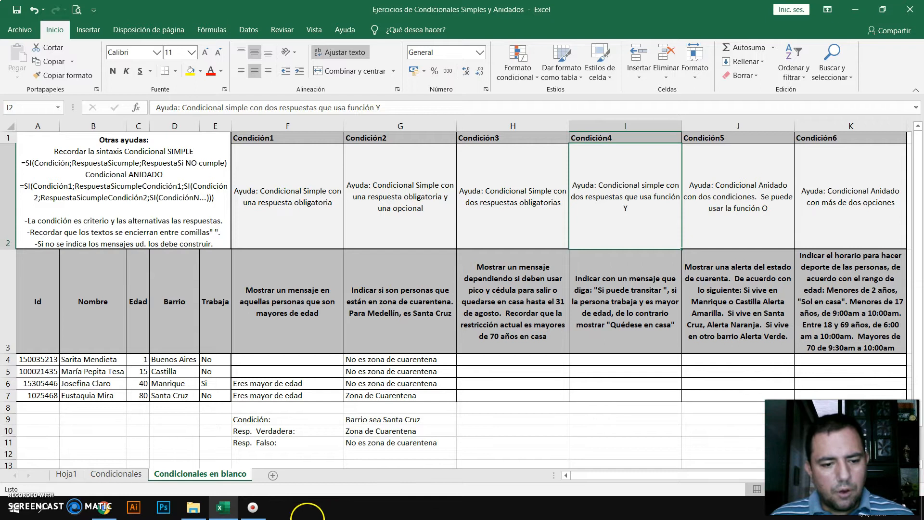
left_click(251, 510)
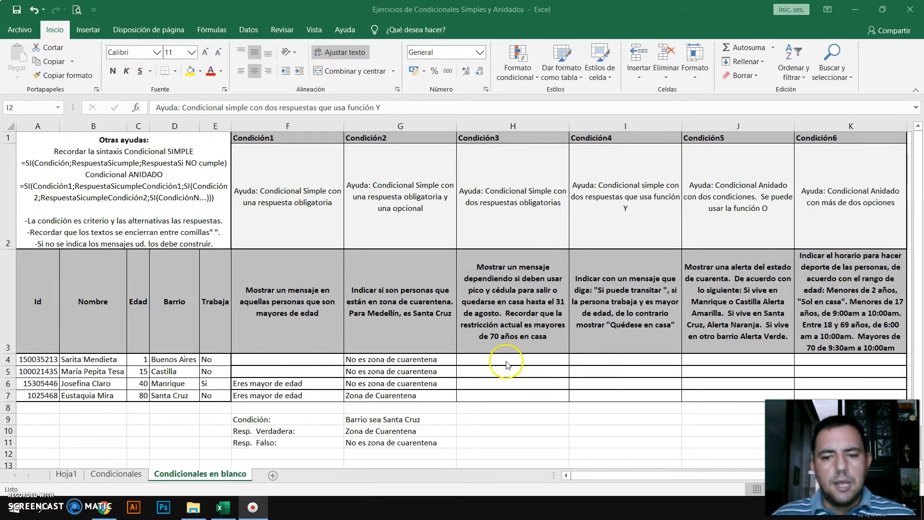
left_click(609, 359)
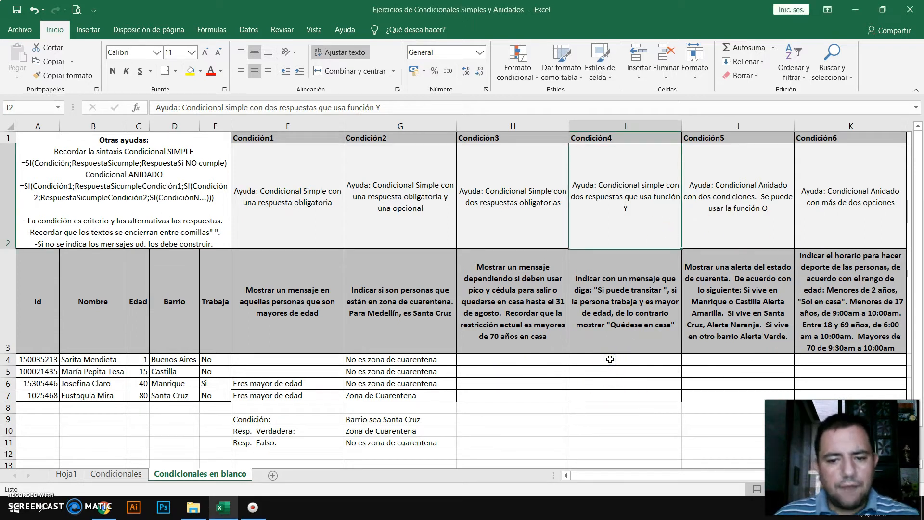
type("=")
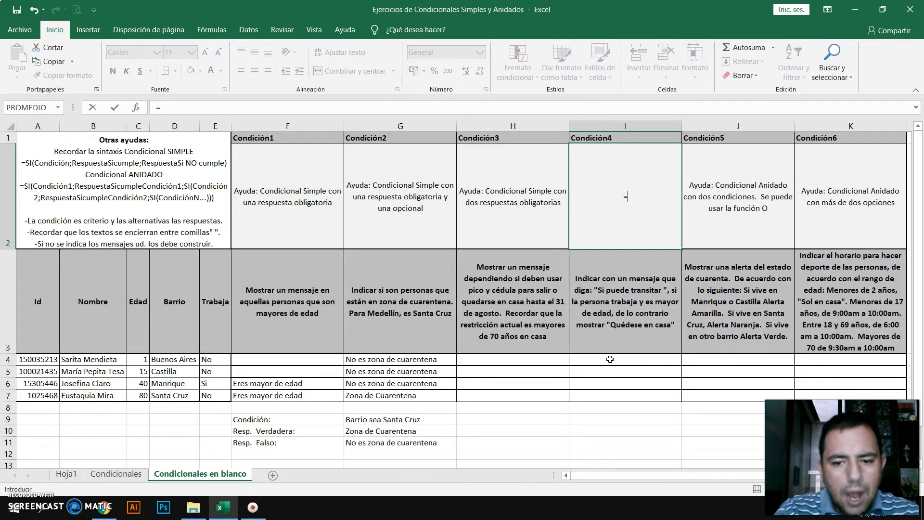
key("Escape")
left_click(610, 359)
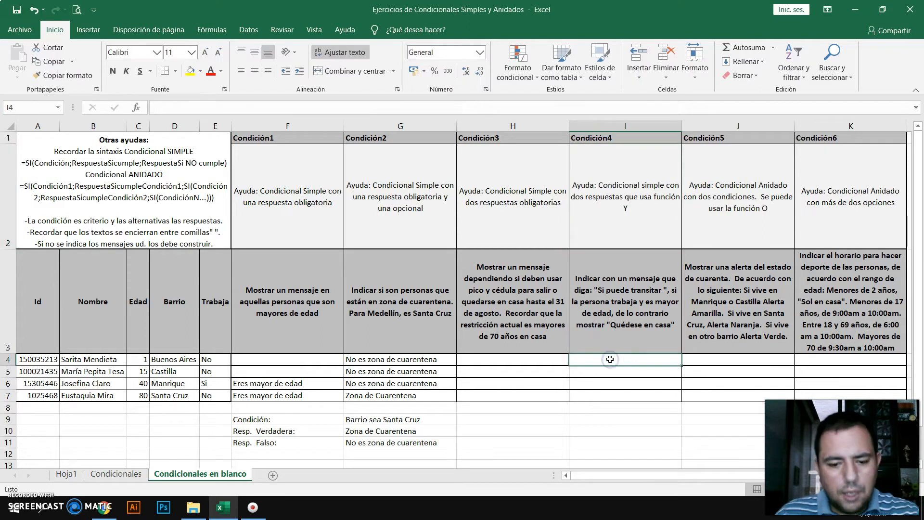
type("=si(")
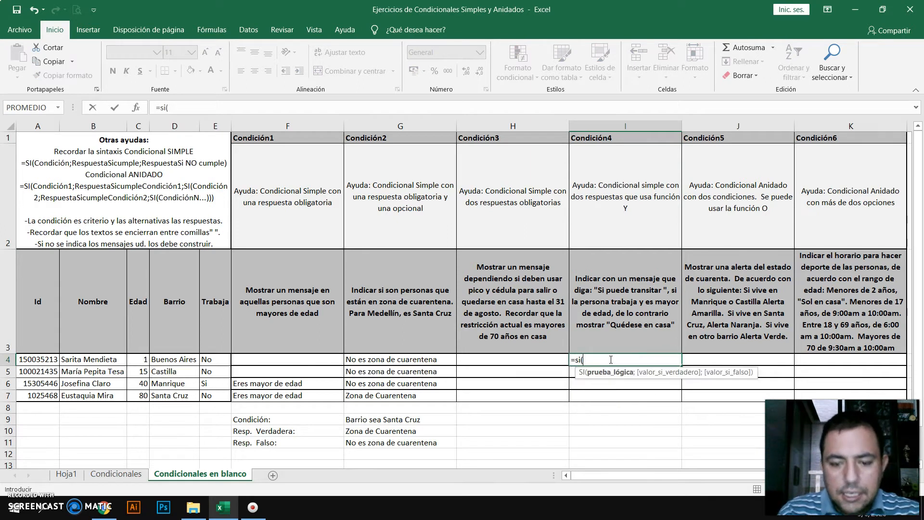
type("y")
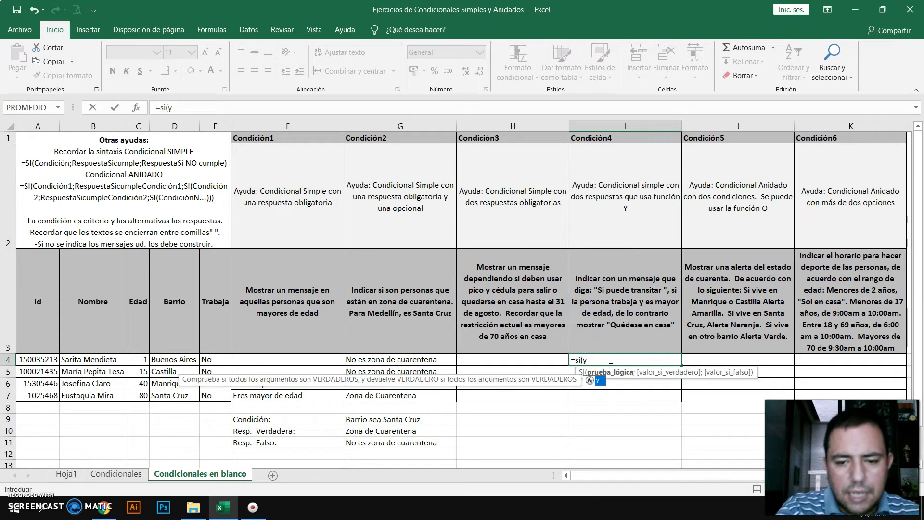
type("(")
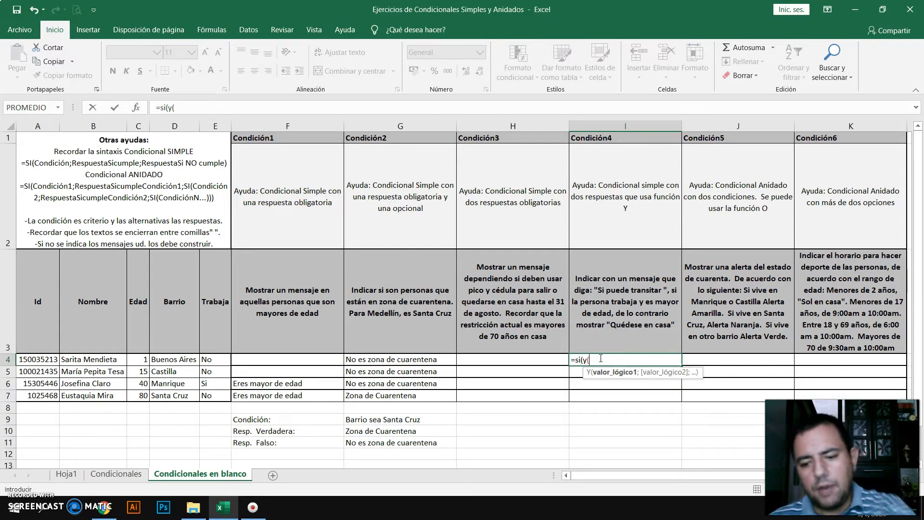
key("BackSpace")
key("BackSpace")
key("BackSpace")
key("BackSpace")
key("BackSpace")
key("BackSpace")
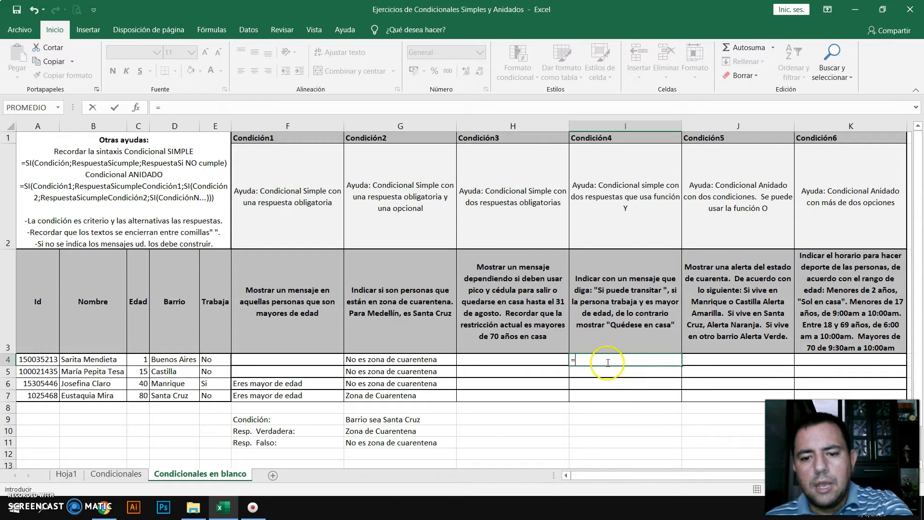
key("Escape")
Begin an SI formula in J4 with a nested O function whose first condition is D4="Manrique"
left_click(720, 365)
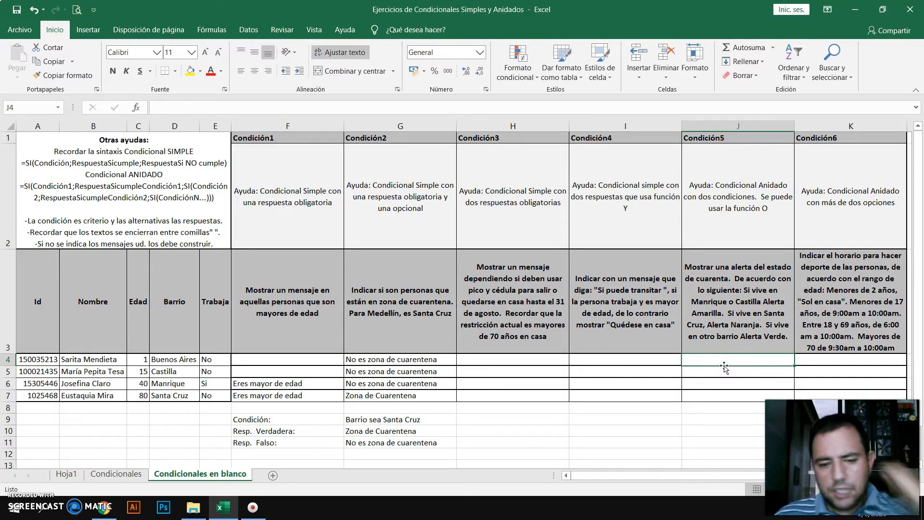
type("=")
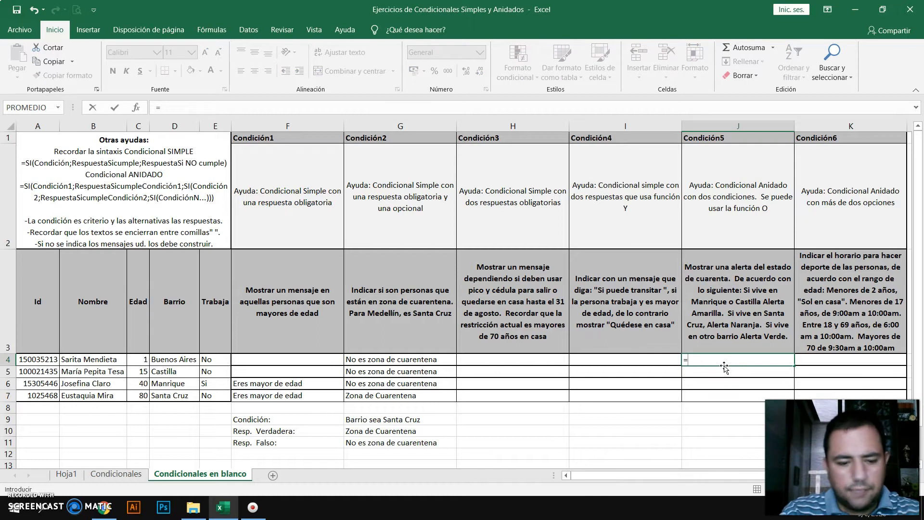
type("si(")
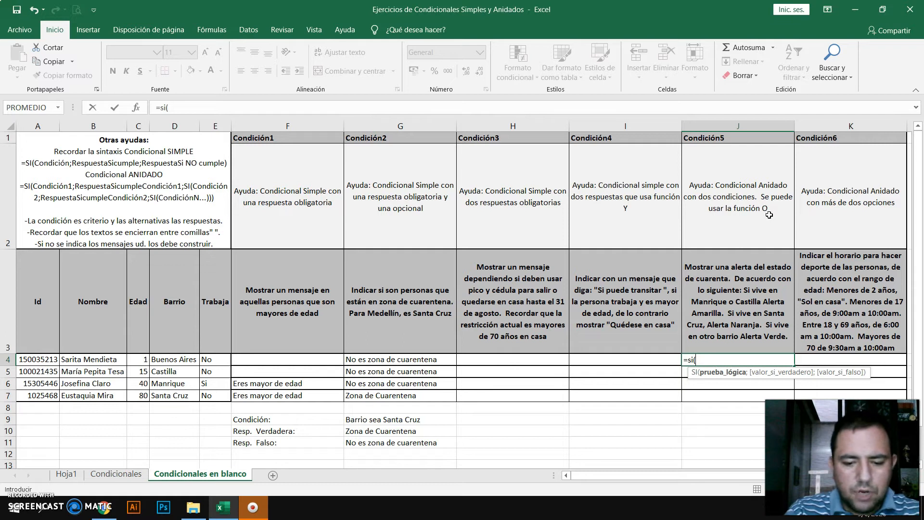
type("o")
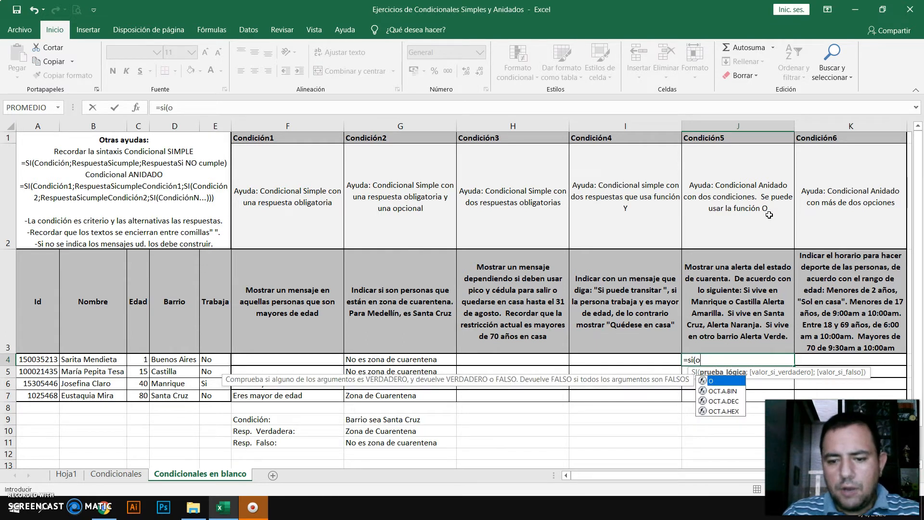
type("(")
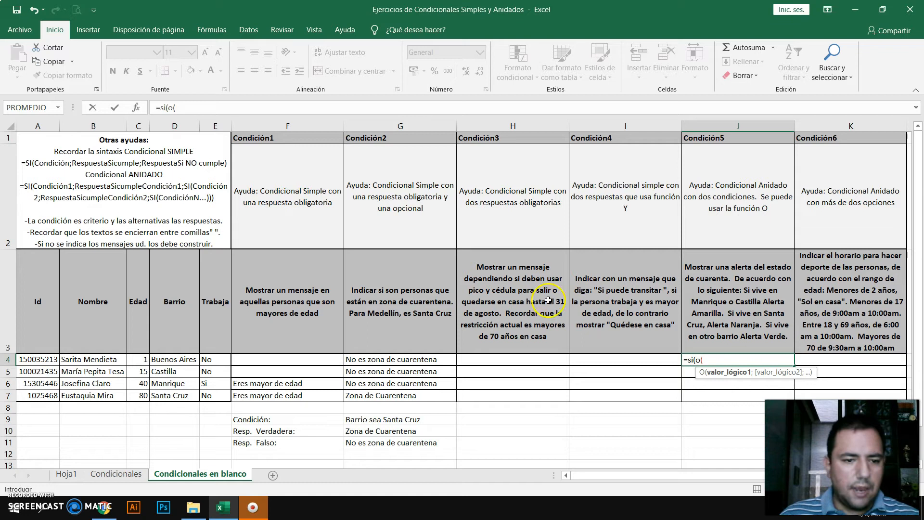
left_click(178, 359)
type("=\"Manr")
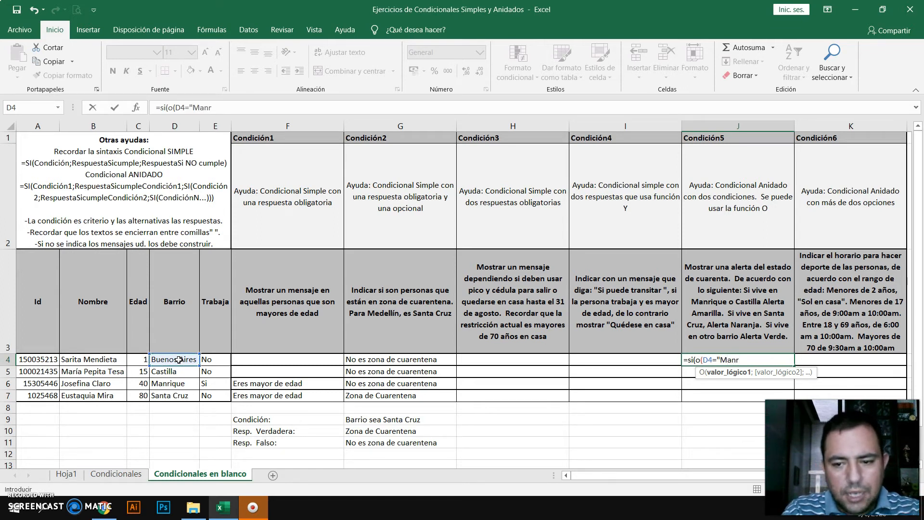
type("ique")
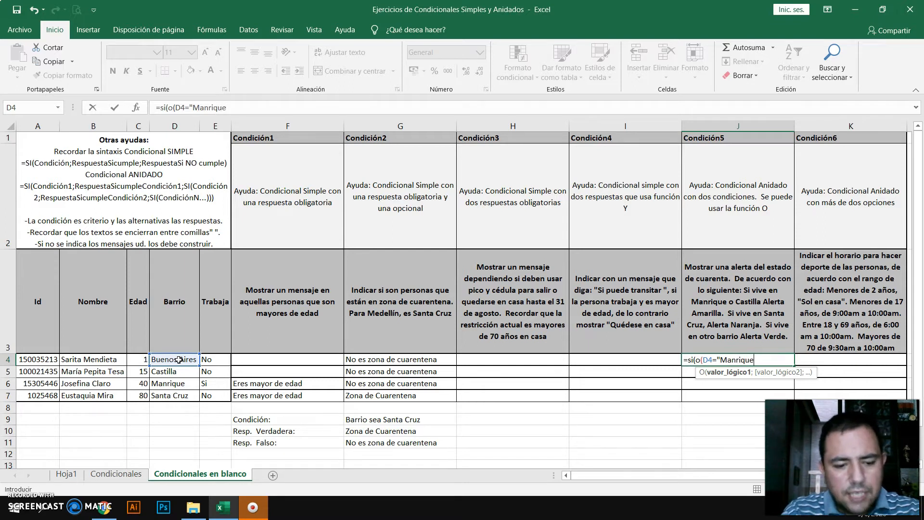
type("\"")
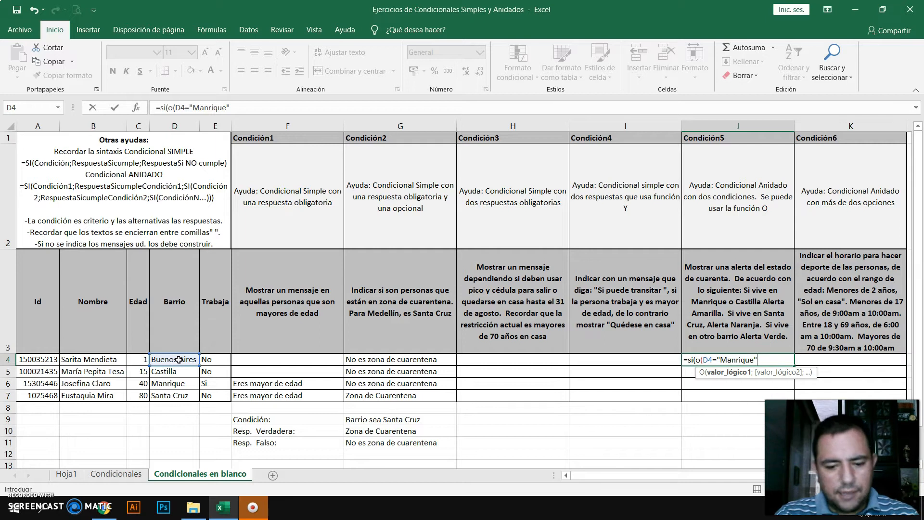
Add D4="Castilla" as the second condition of the O function in the J4 formula
type(";D")
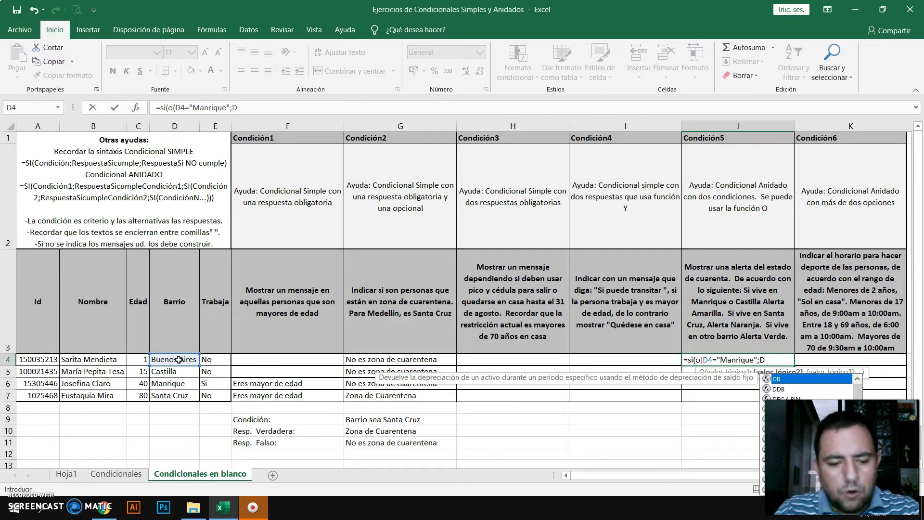
left_click(178, 359)
type("=\"")
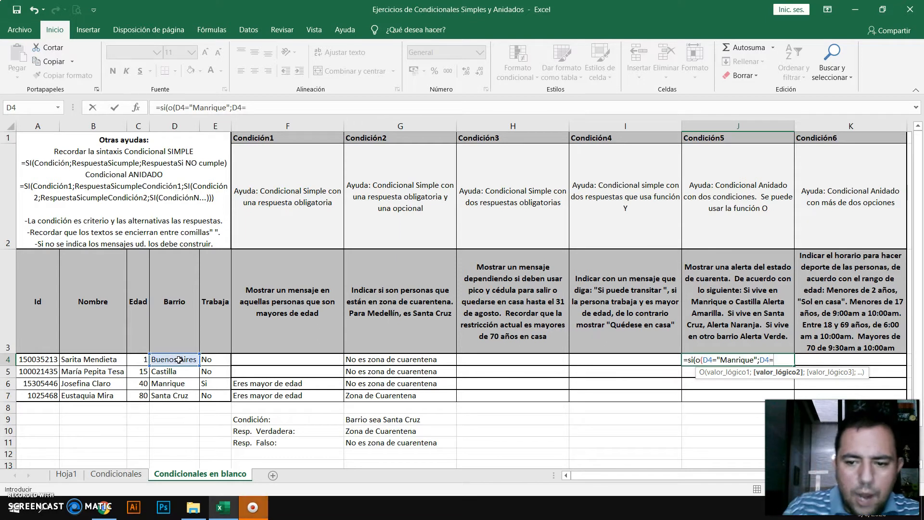
type("C")
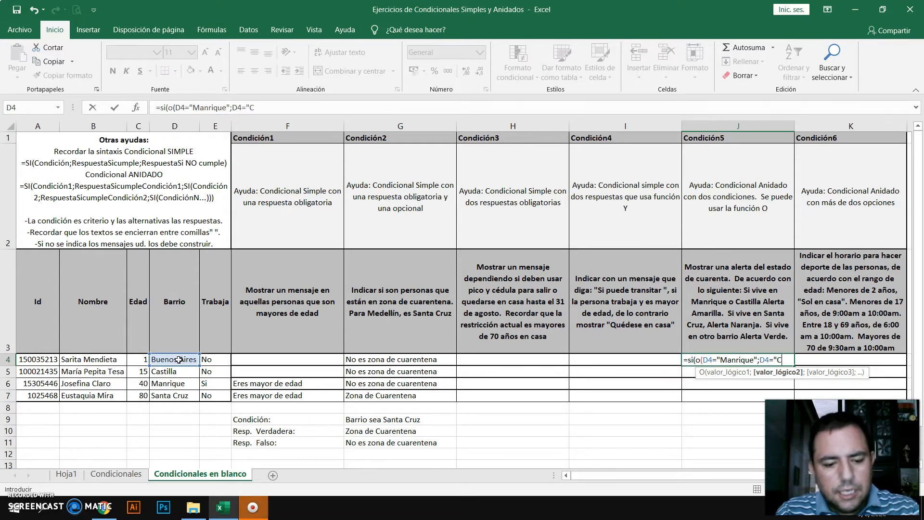
type("astilla\"")
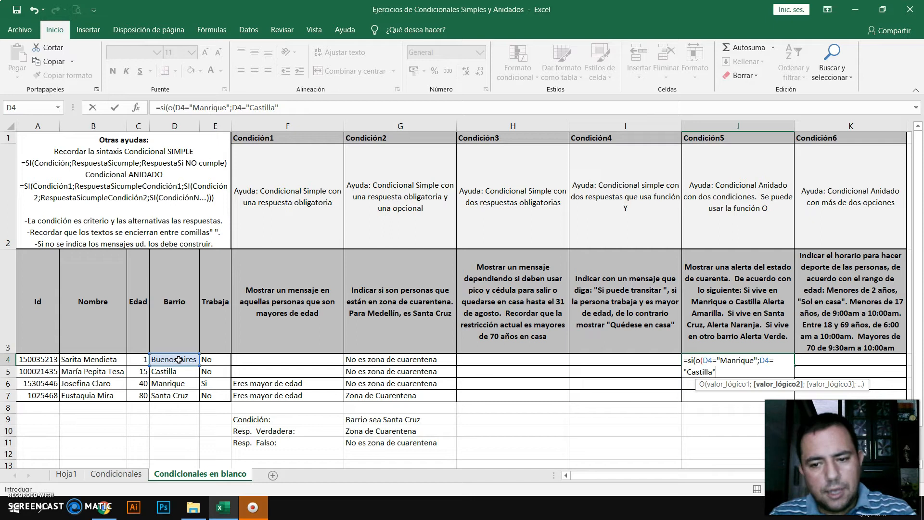
Close the O function in the J4 formula and add "Alerta Amarilla" as the value if true
type(")")
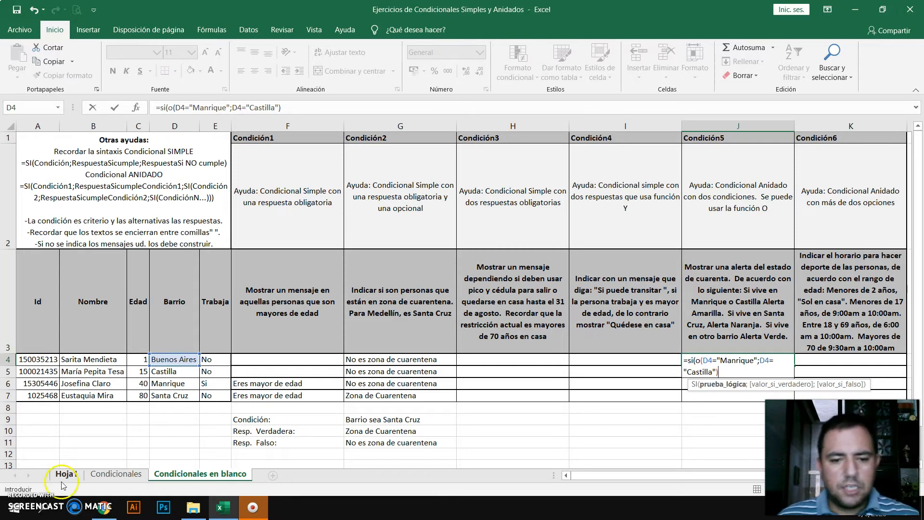
left_click(423, 420)
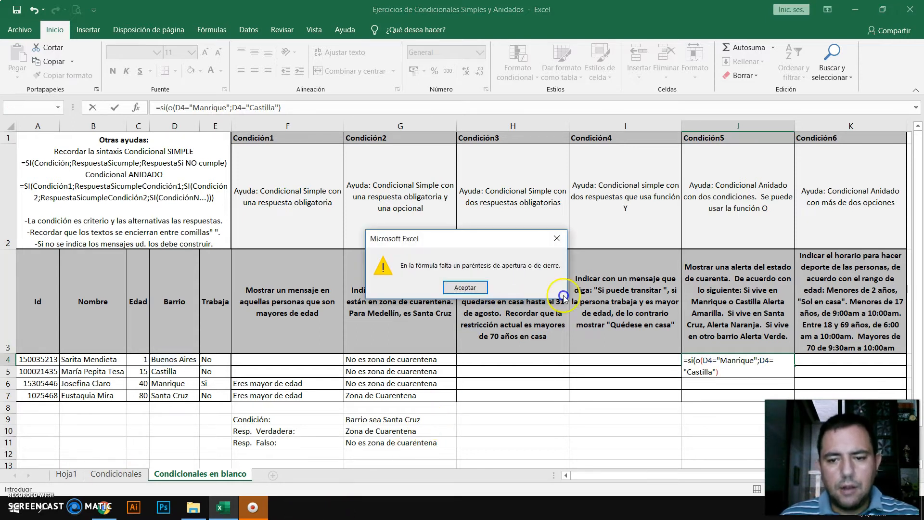
left_click(477, 287)
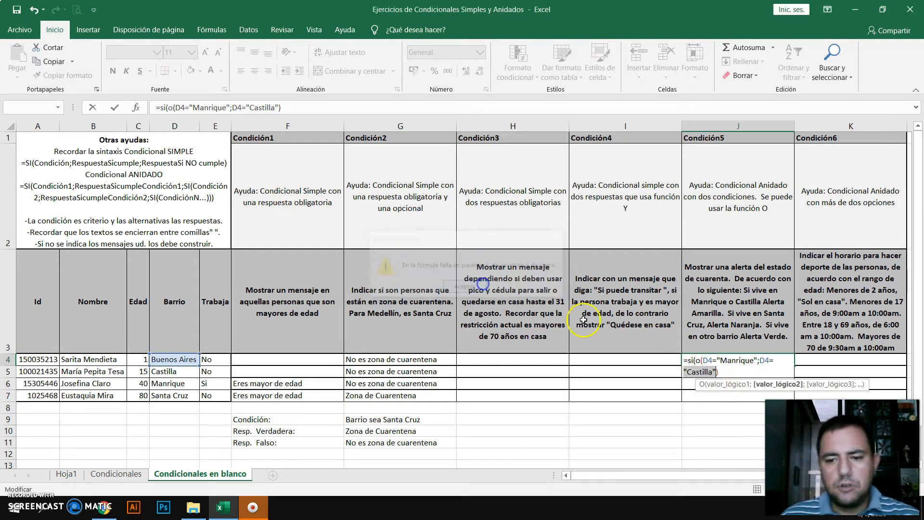
left_click(725, 371)
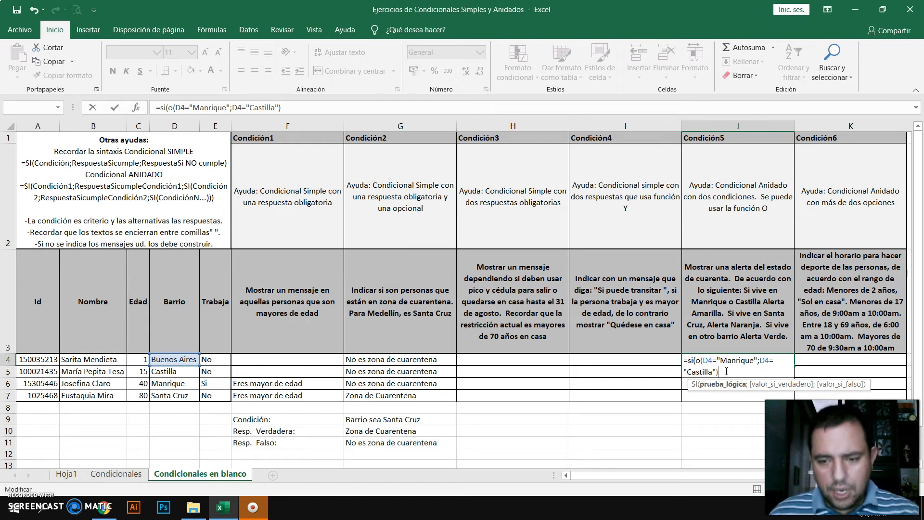
type(";")
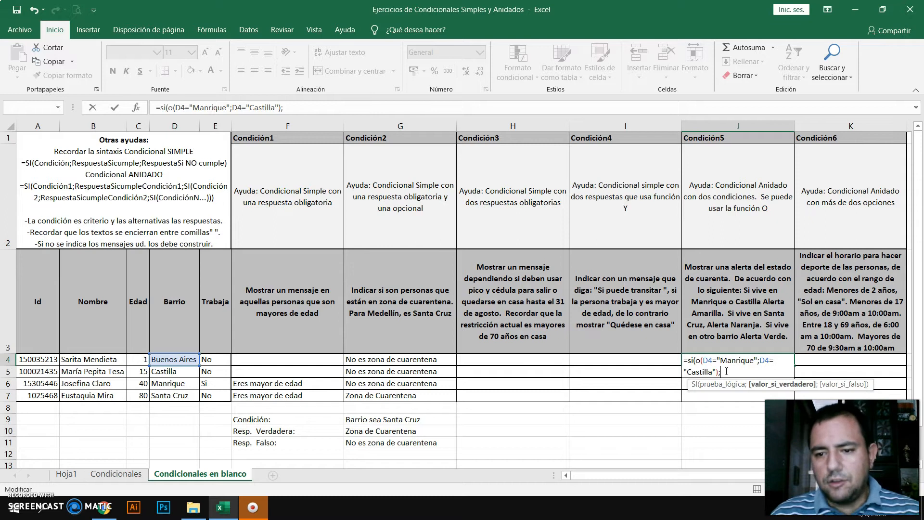
type("\"")
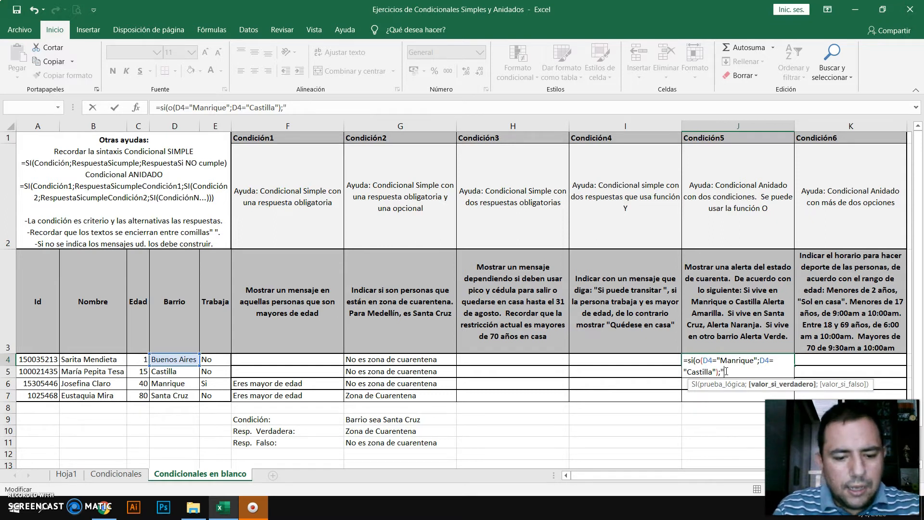
type("Aler")
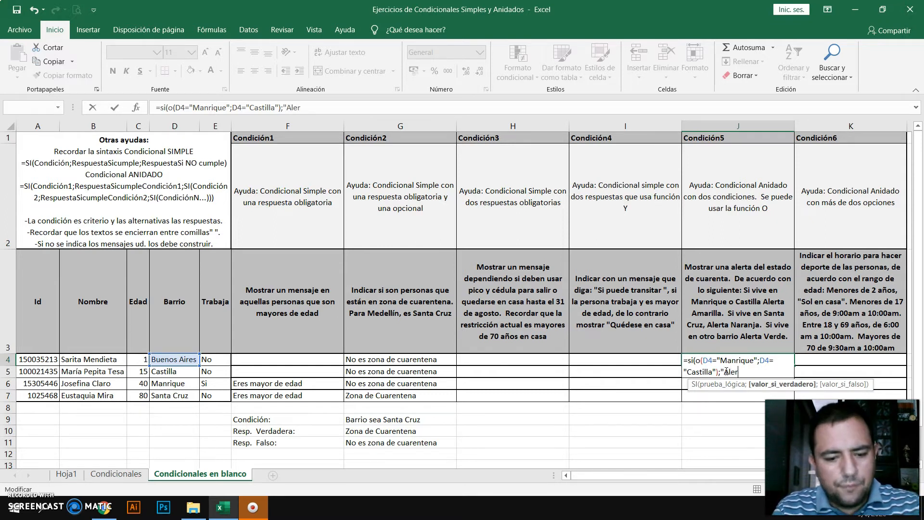
type("ta Ama")
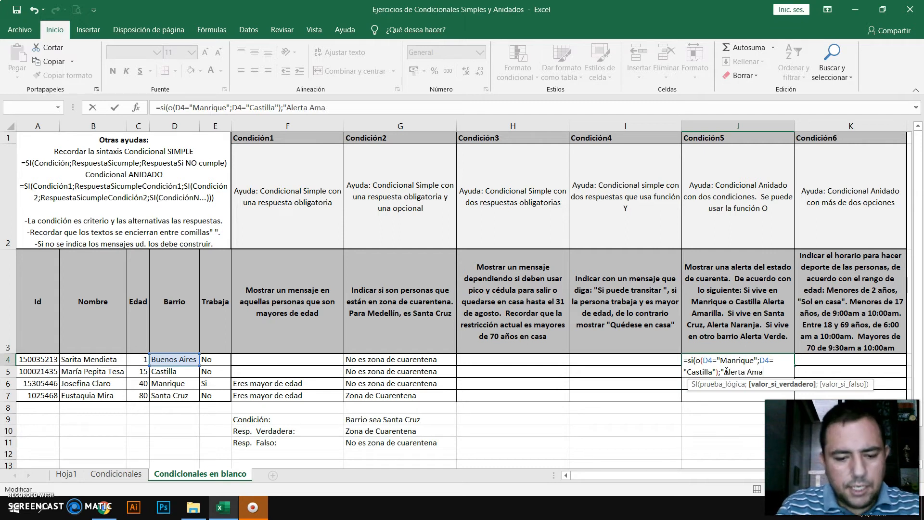
type("rilla")
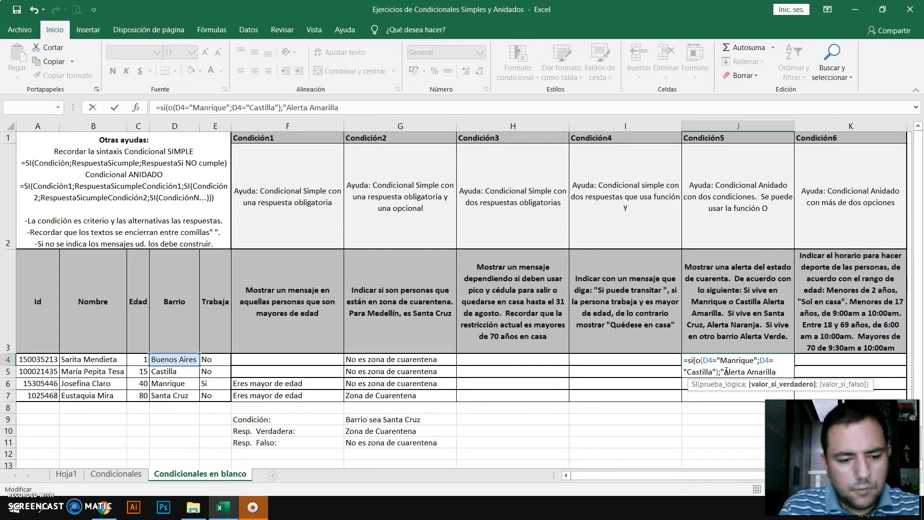
type("\";")
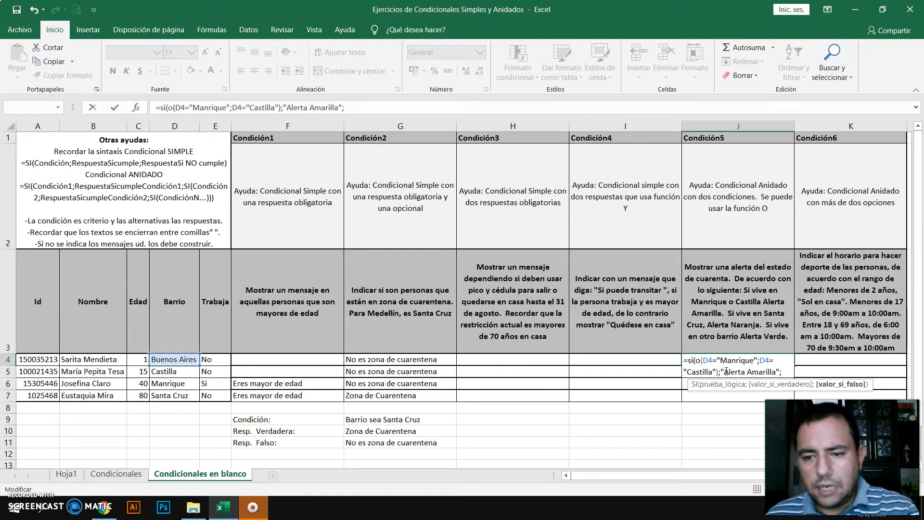
Add the condition D4="Santa Cruz" after "Alerta Amarilla" in the J4 formula
type("D")
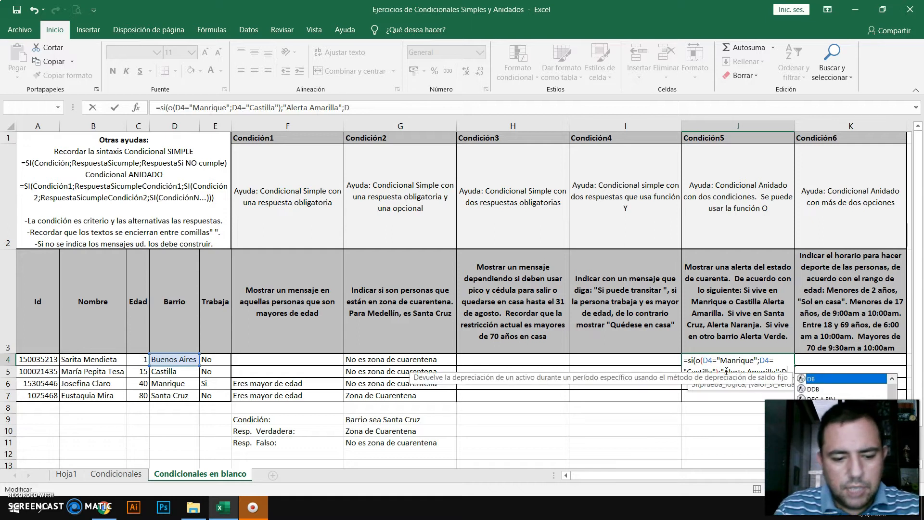
type("4")
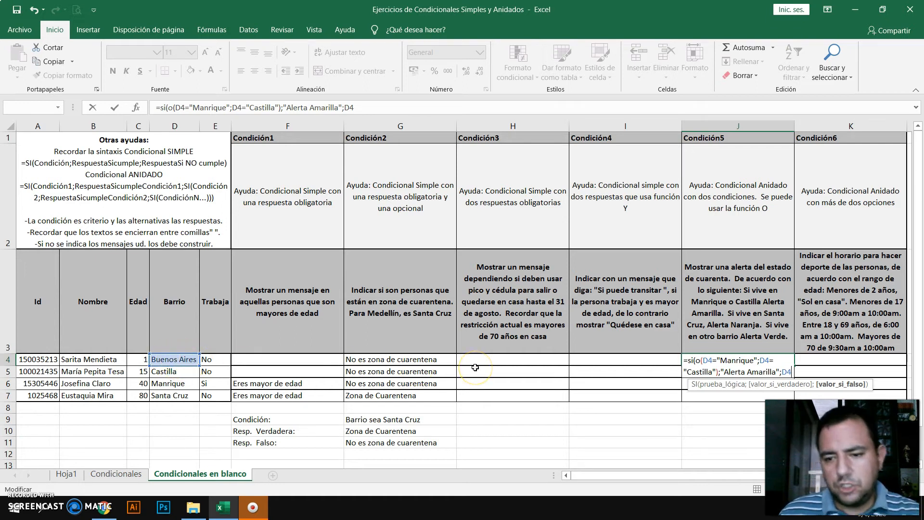
type("=")
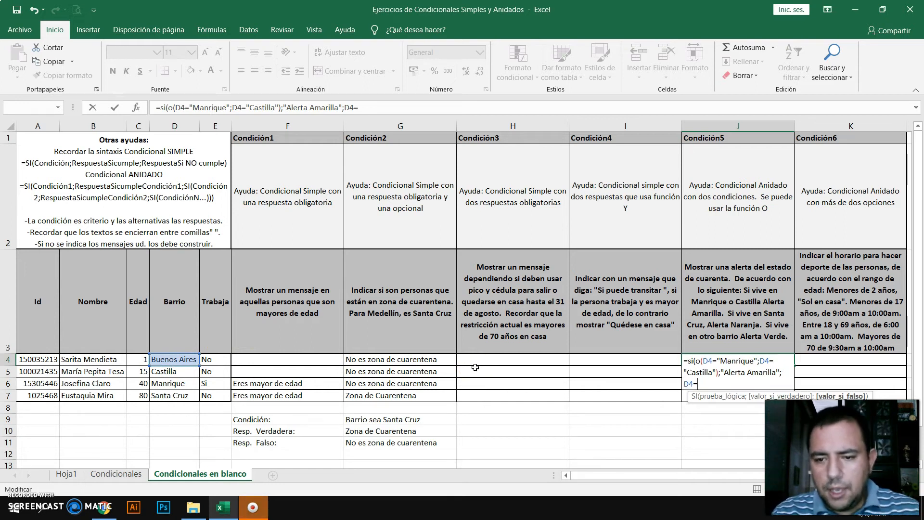
type("\"Sa")
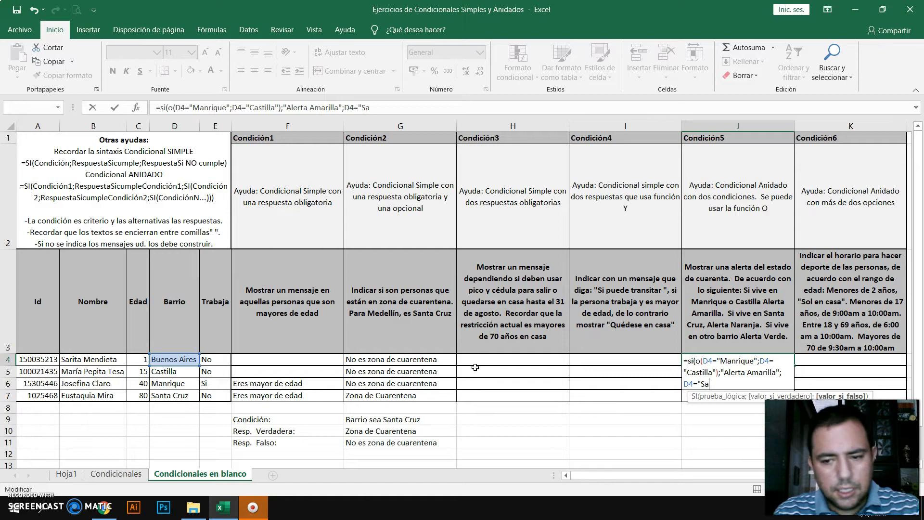
type("nta Cr")
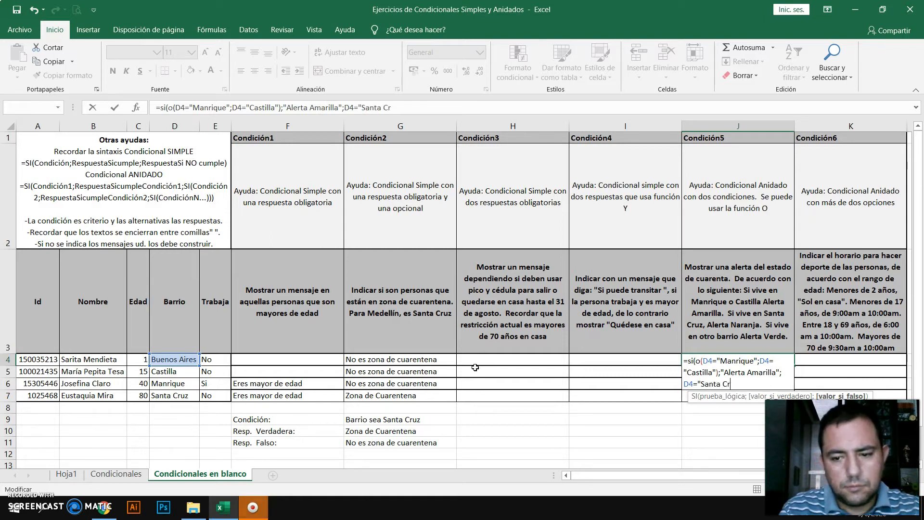
type("uz\"")
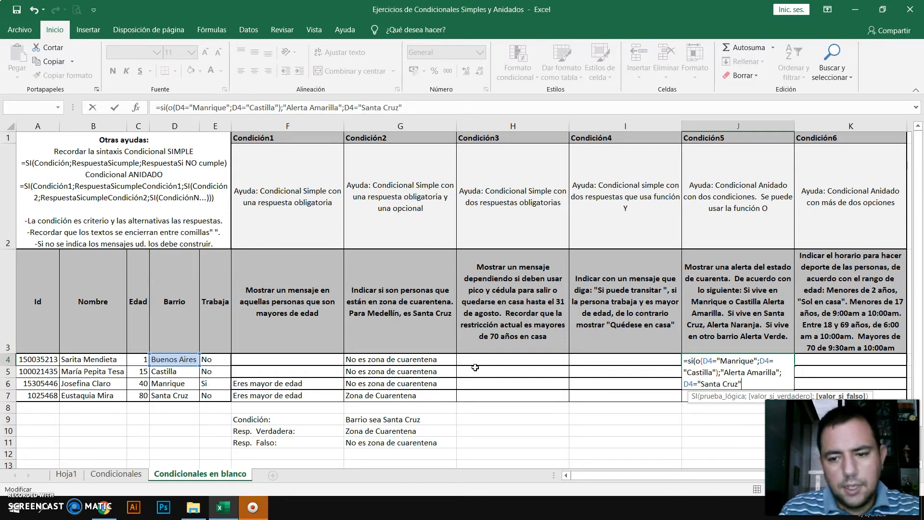
Add "Alerta Naranja" and "Alerta Verde" to the J4 formula as the results for the Santa Cruz condition
type(";\"A")
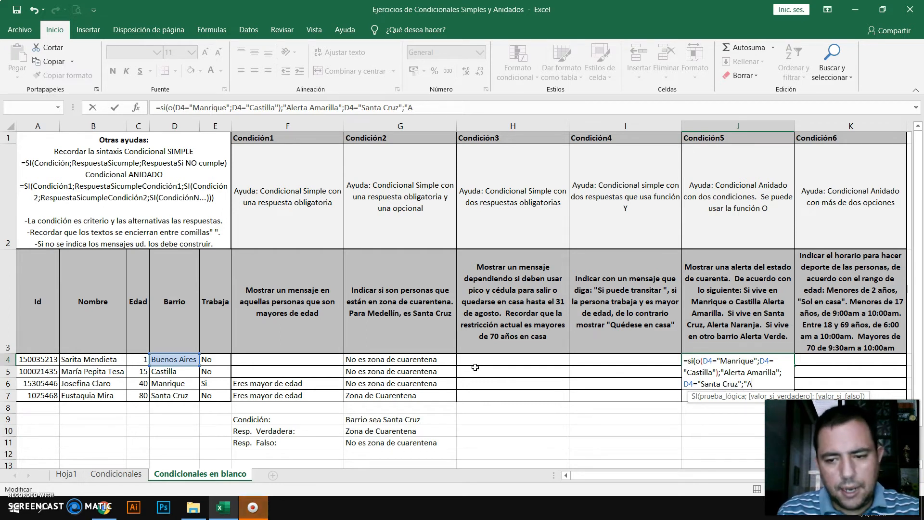
type("lerta")
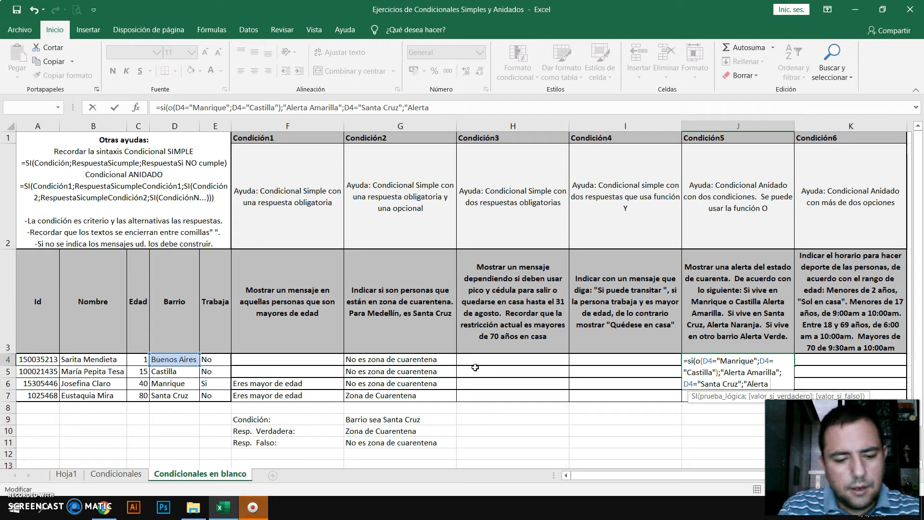
type(" Naranja")
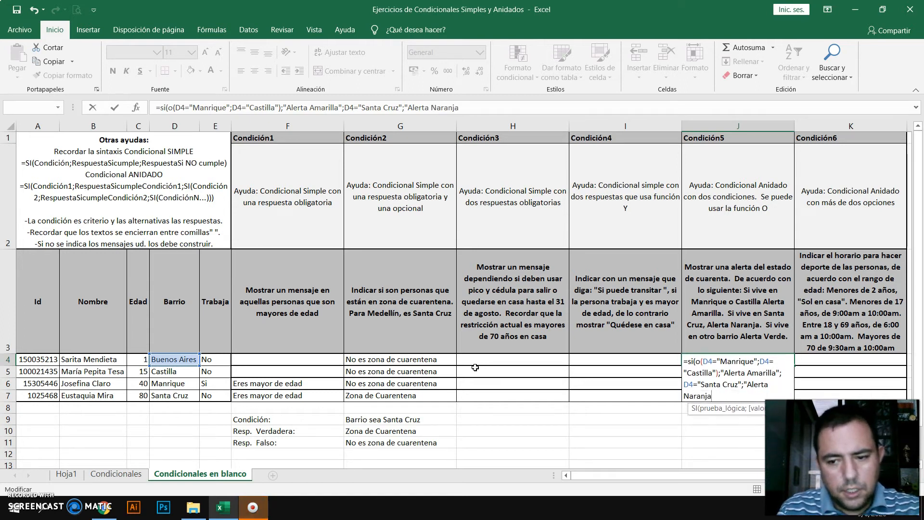
type("\"")
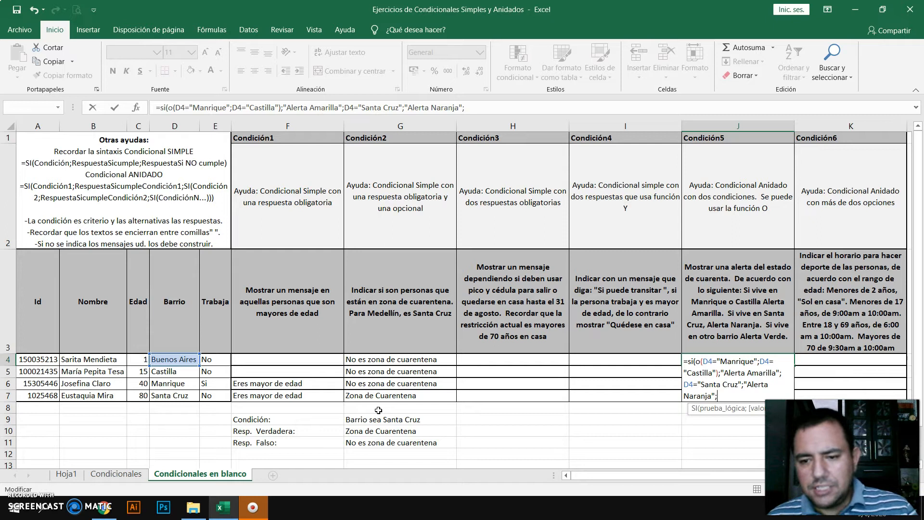
type("\"Alerta Verde")
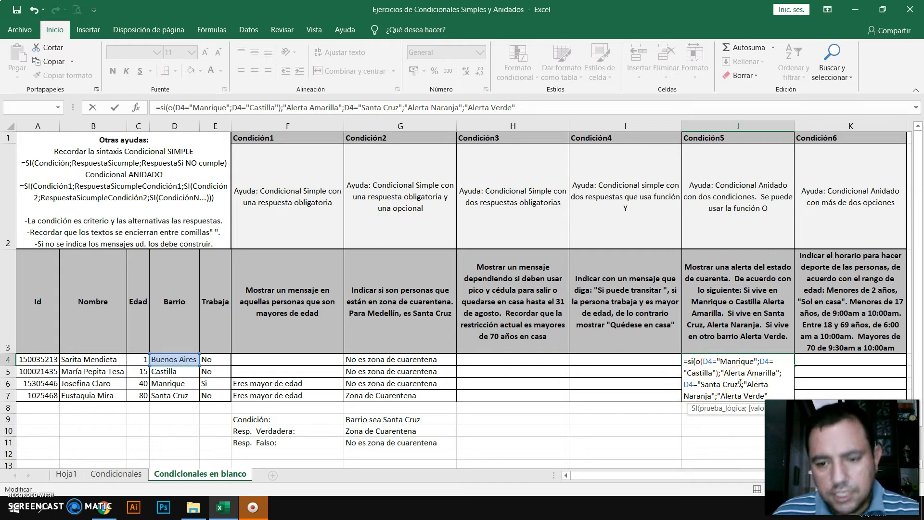
Insert a nested SI( before D4="Santa Cruz", close both SI functions at the end and enter the J4 formula
left_click(683, 384)
type("Si")
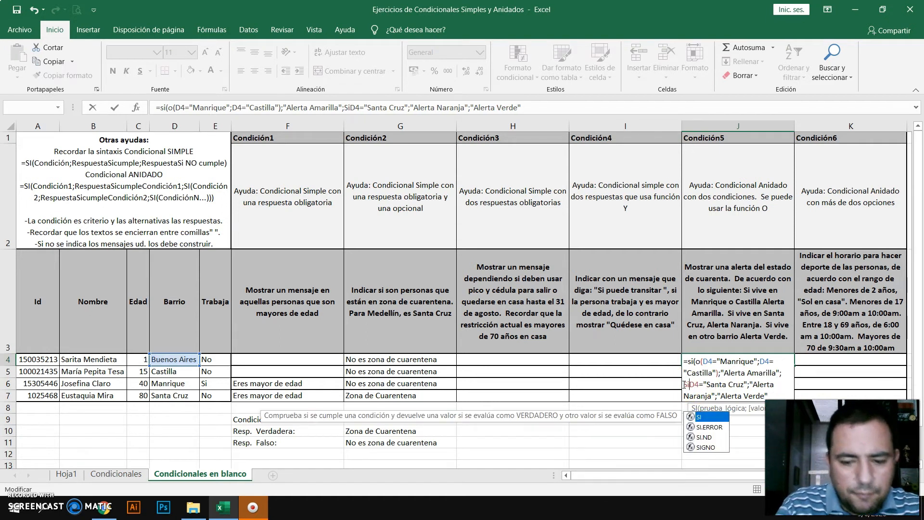
type("(")
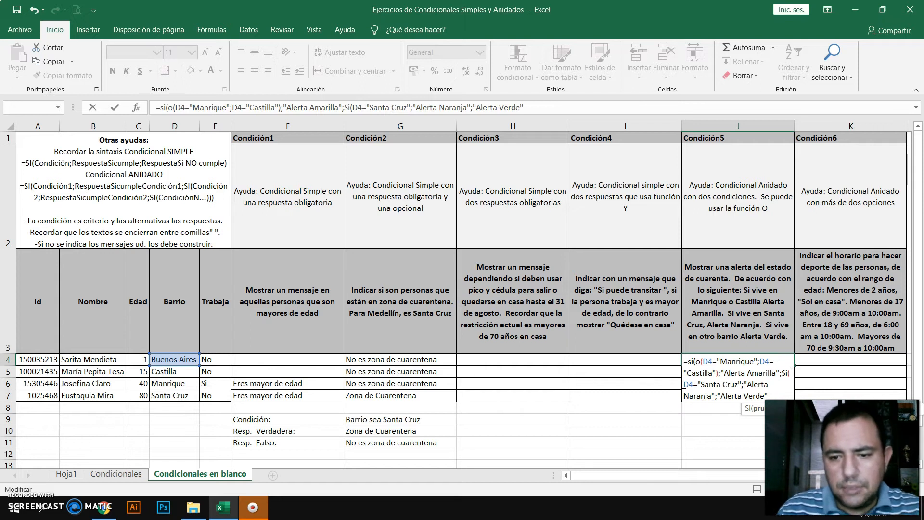
left_click(740, 384)
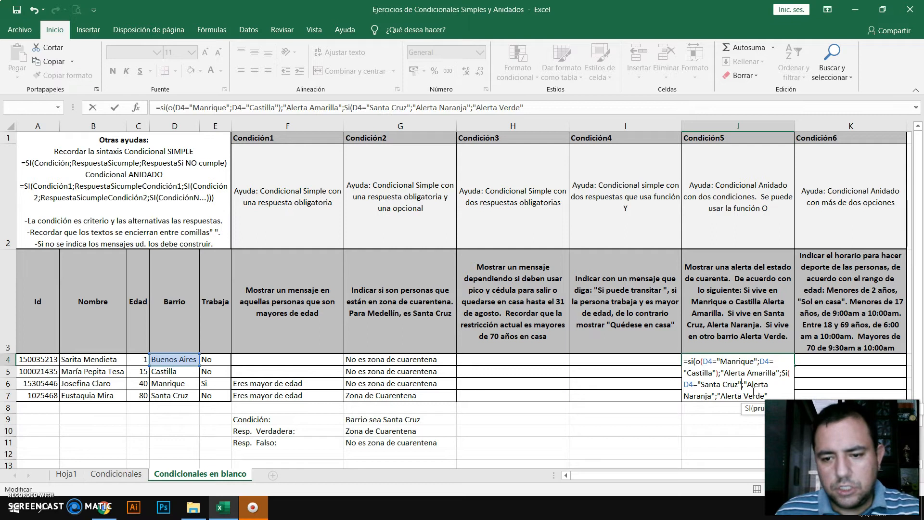
left_click(763, 384)
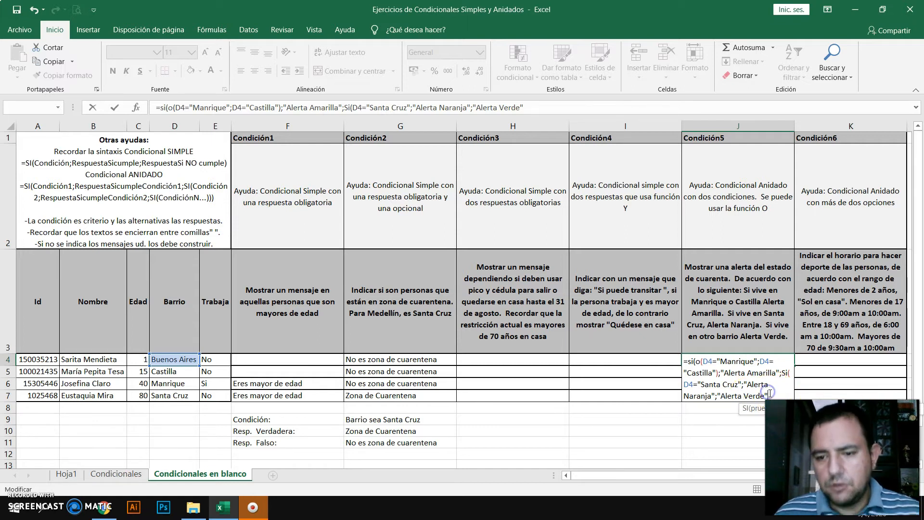
type(")")
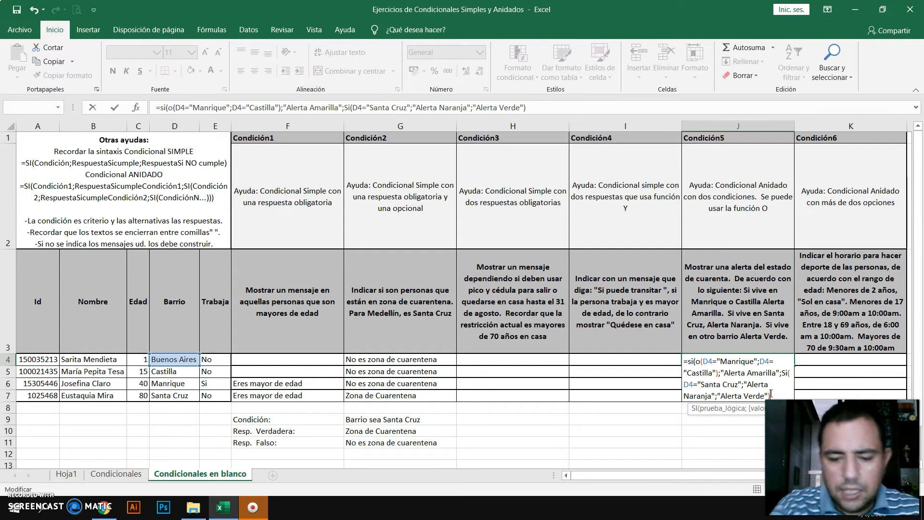
type(")")
key("Return")
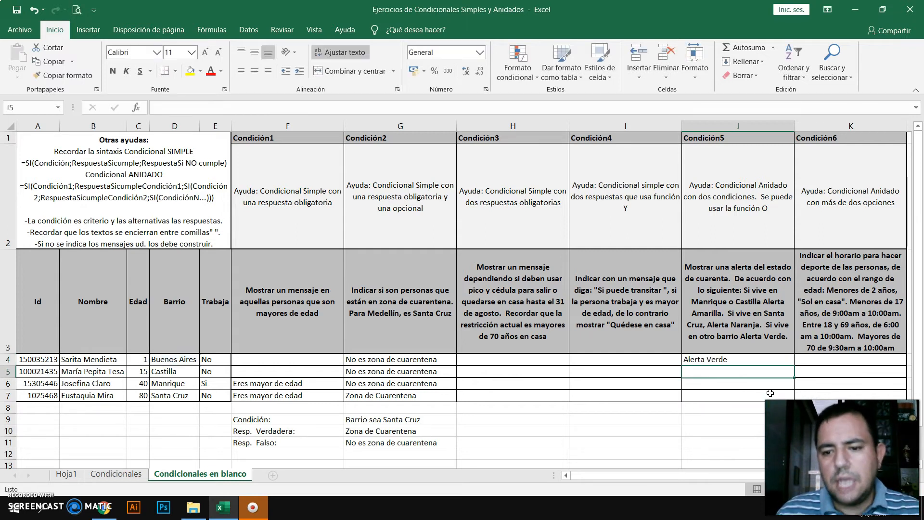
Copy the J4 formula down through J7
left_click(779, 359)
left_click_drag(794, 365, 794, 396)
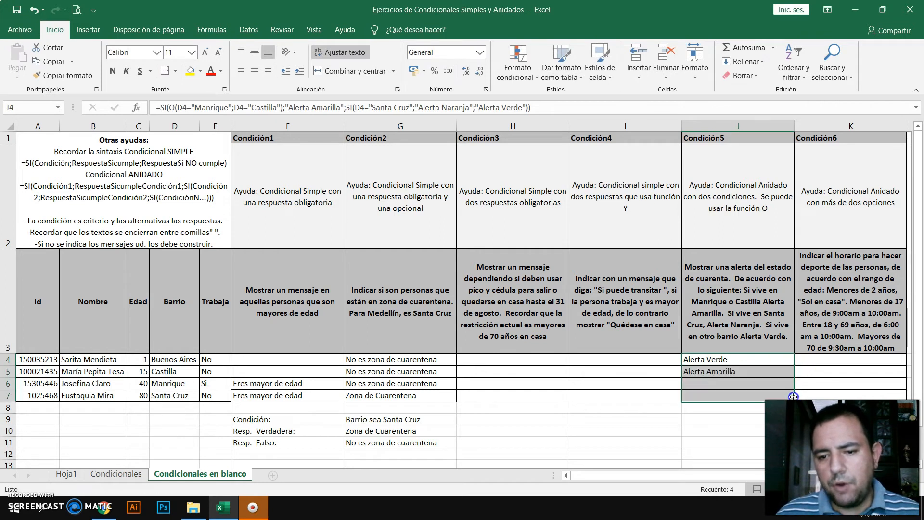
left_click(727, 431)
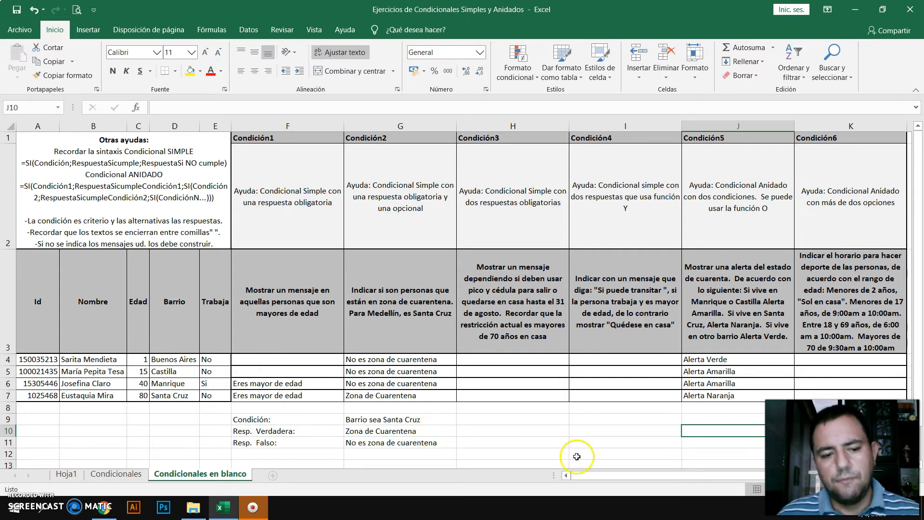
Examine the outer and nested SI functions in the J4 formula without changing it
left_click(743, 359)
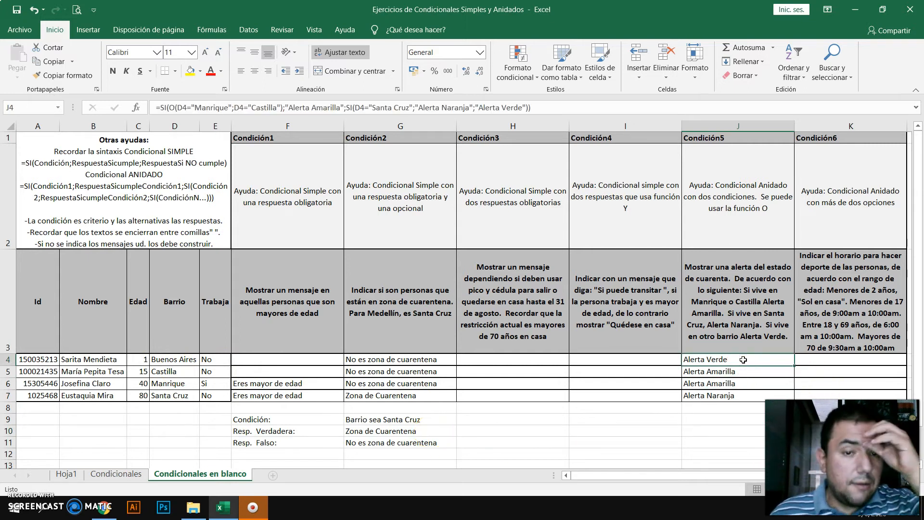
left_click(164, 107)
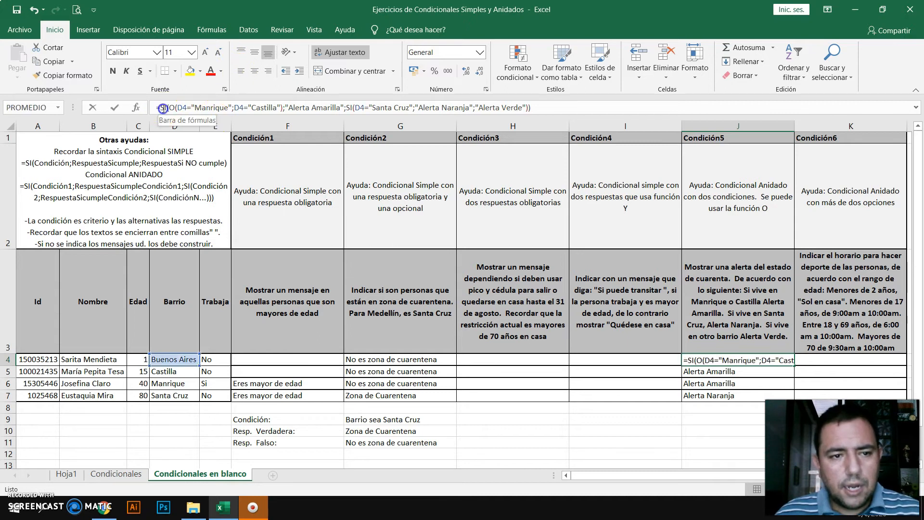
left_click(350, 107)
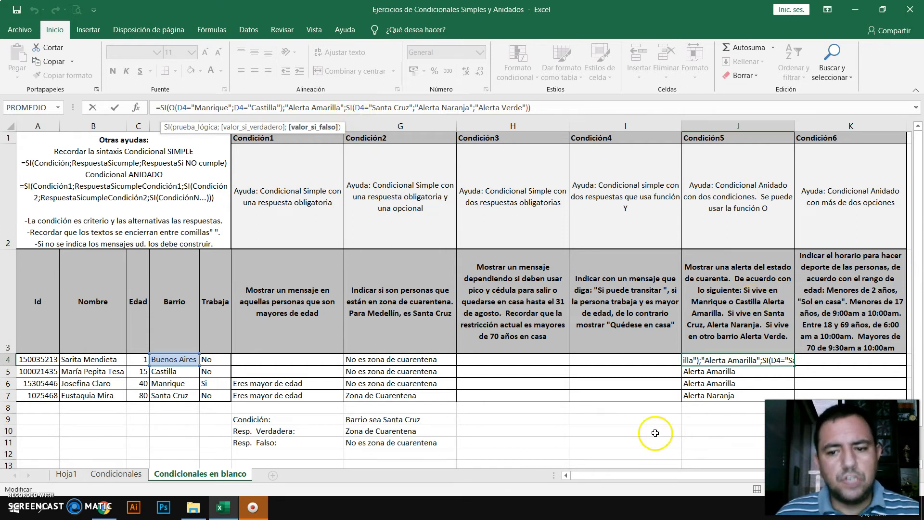
left_click(693, 423)
Clear the Condición5 formulas from J4:J7 and select J4
left_click_drag(720, 364, 724, 394)
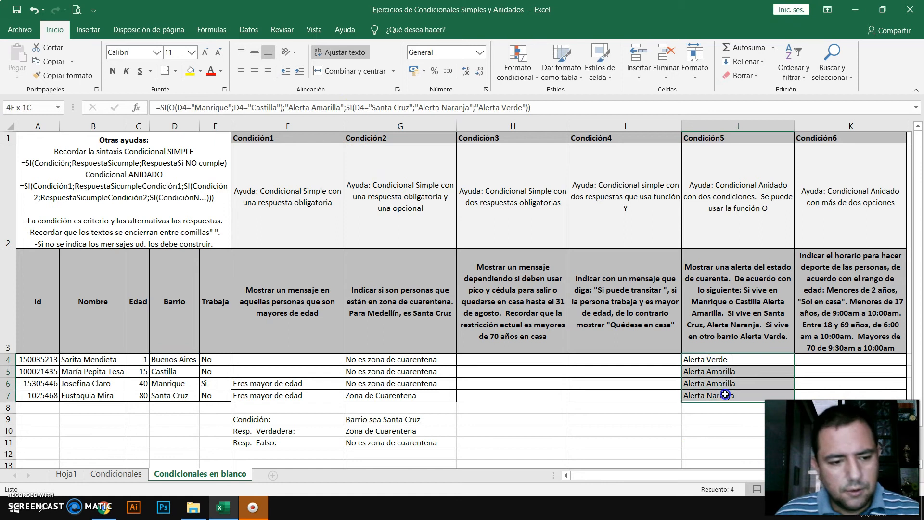
key("Delete")
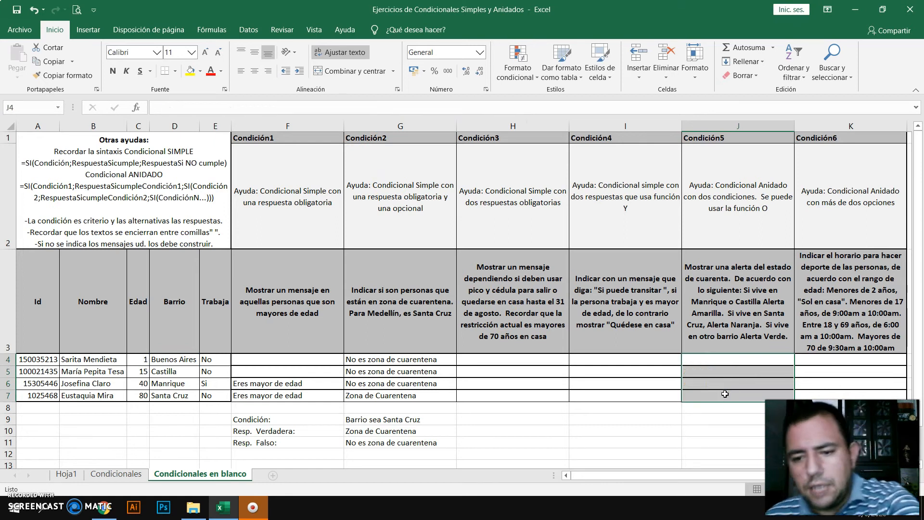
left_click(725, 359)
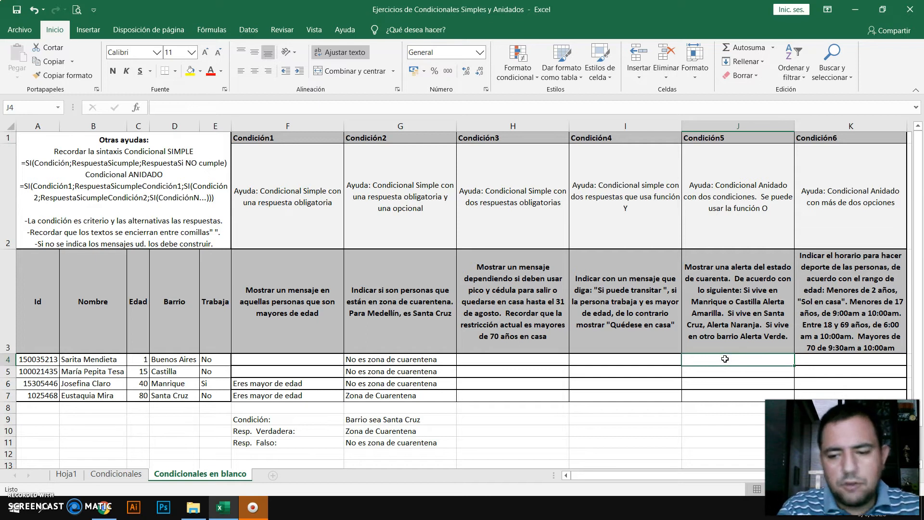
Start the J4 formula with an SI function whose test opens an O function with D4="Manrique" as its first condition
type("=s")
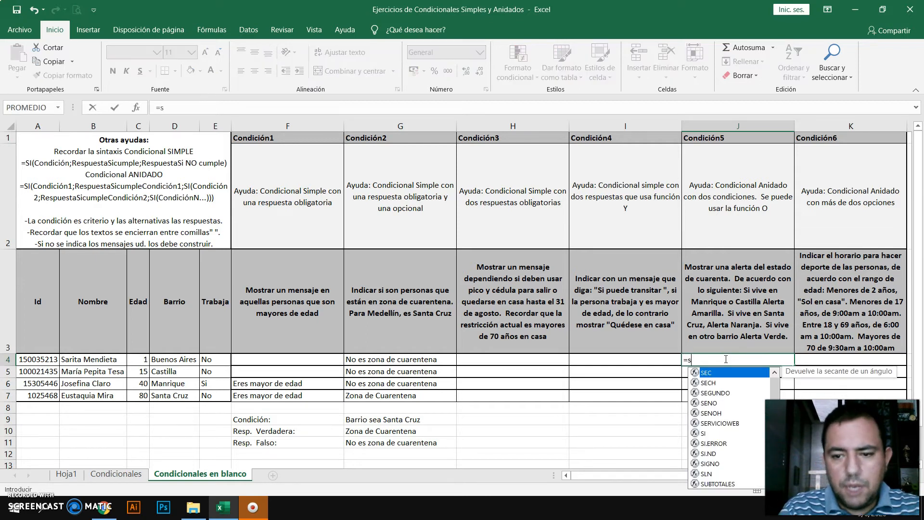
type("i(")
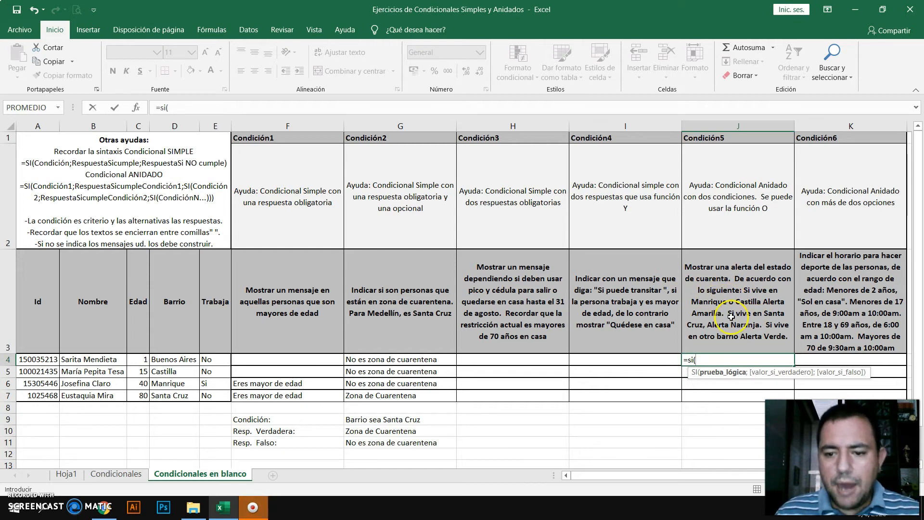
type("o(")
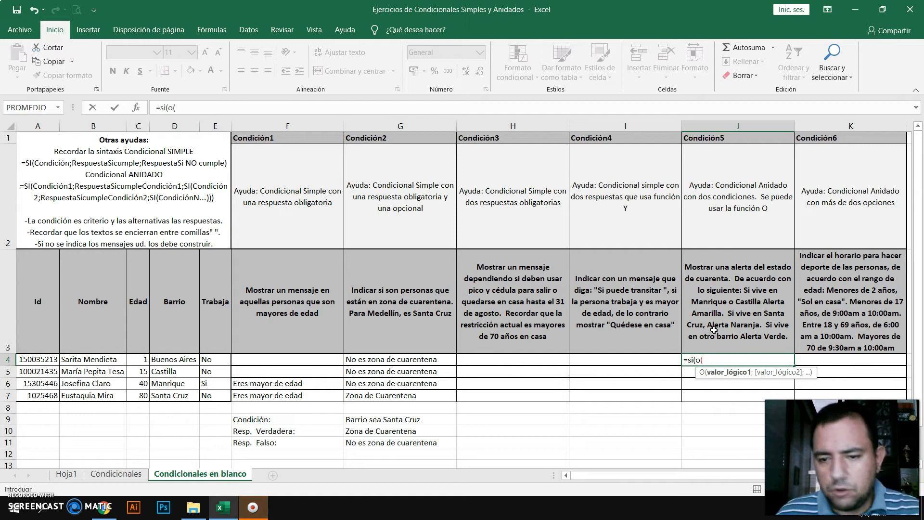
type("d4")
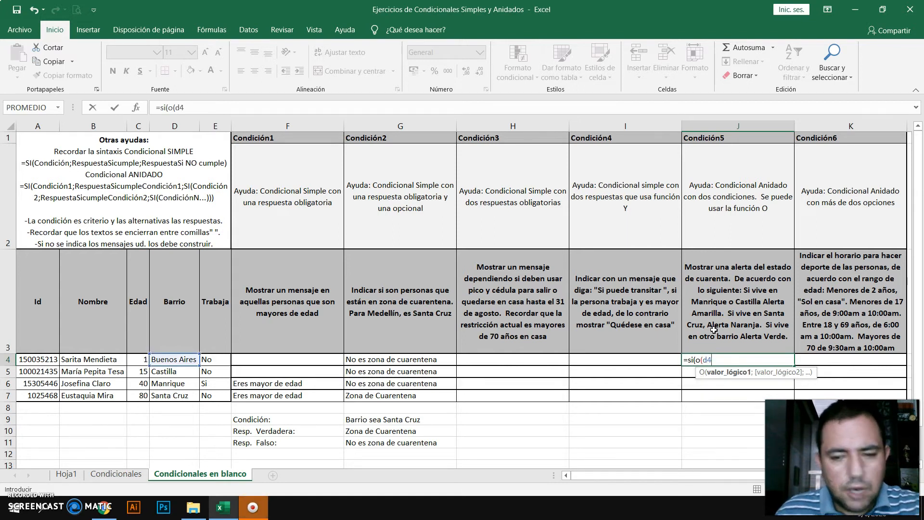
type("=#Mar")
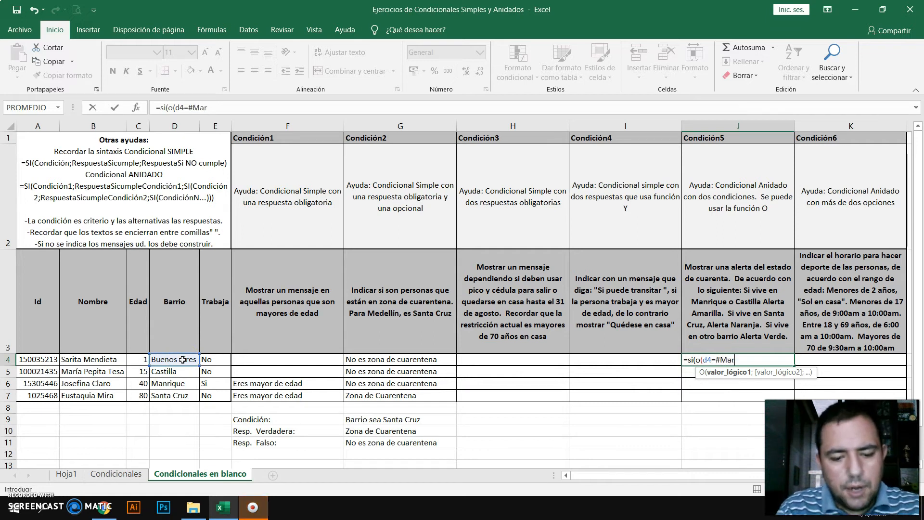
key("BackSpace")
key("BackSpace")
key("BackSpace")
key("BackSpace")
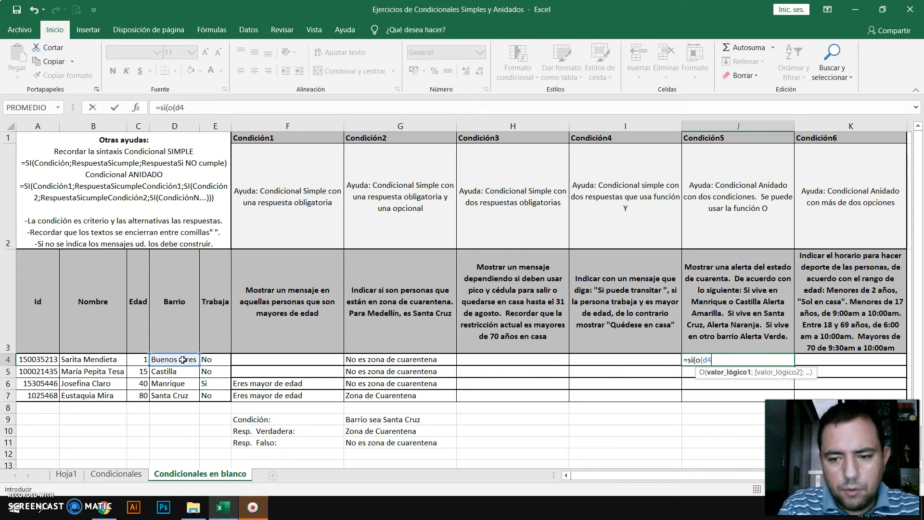
type("=\"")
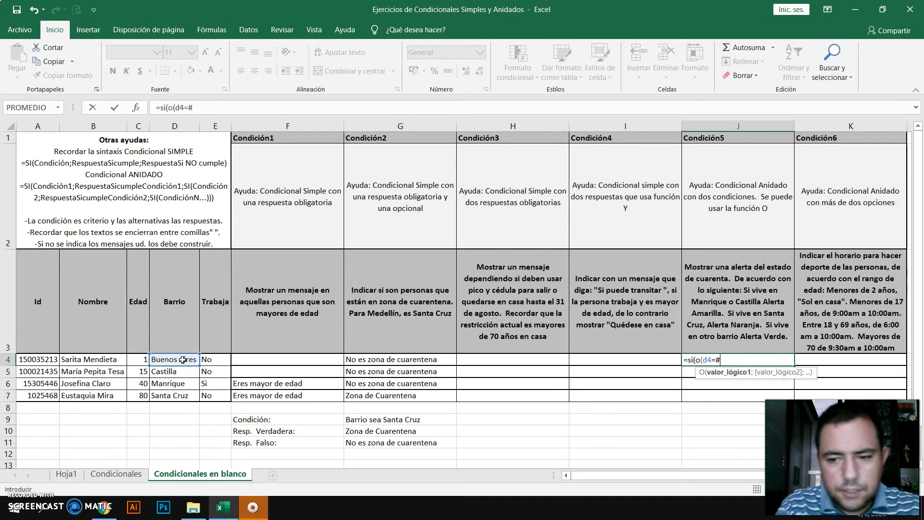
type("Manrique\"")
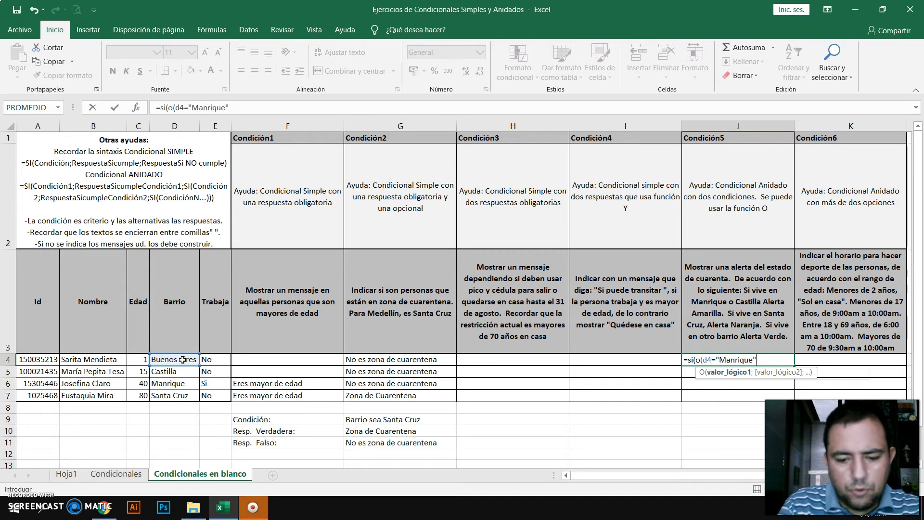
Add D4="Castilla" as the second condition of the O function and close it
type(";")
type("d4=")
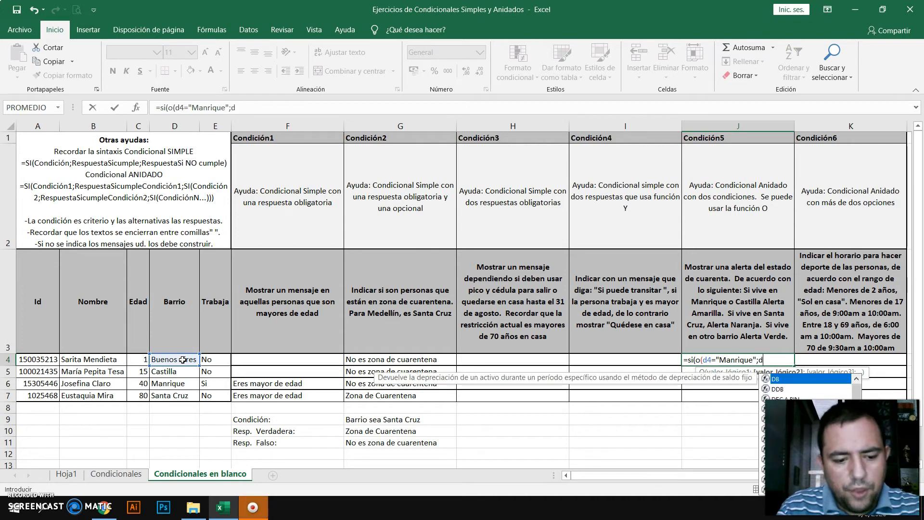
type("\"")
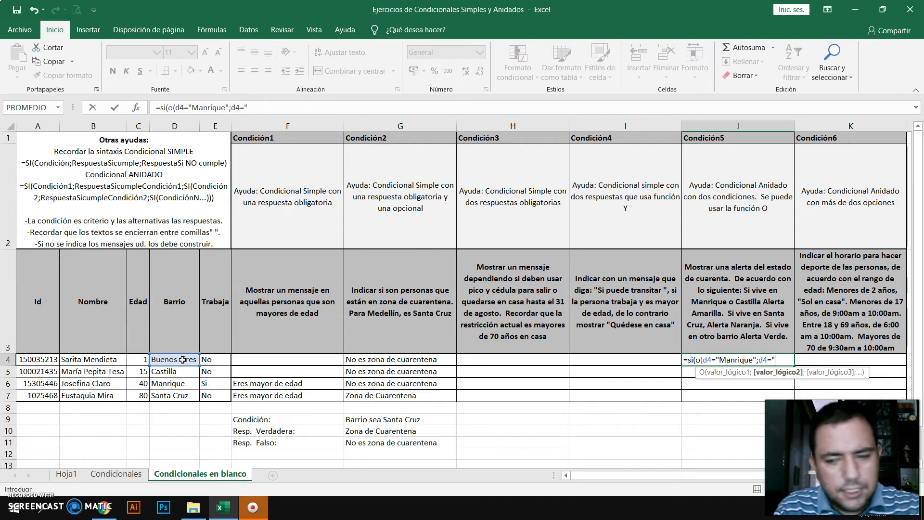
type("Castilla")
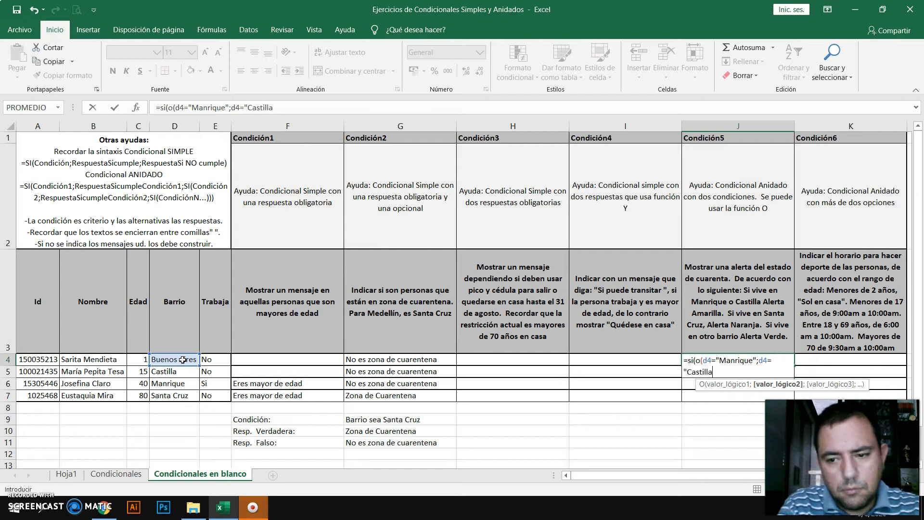
type("\"")
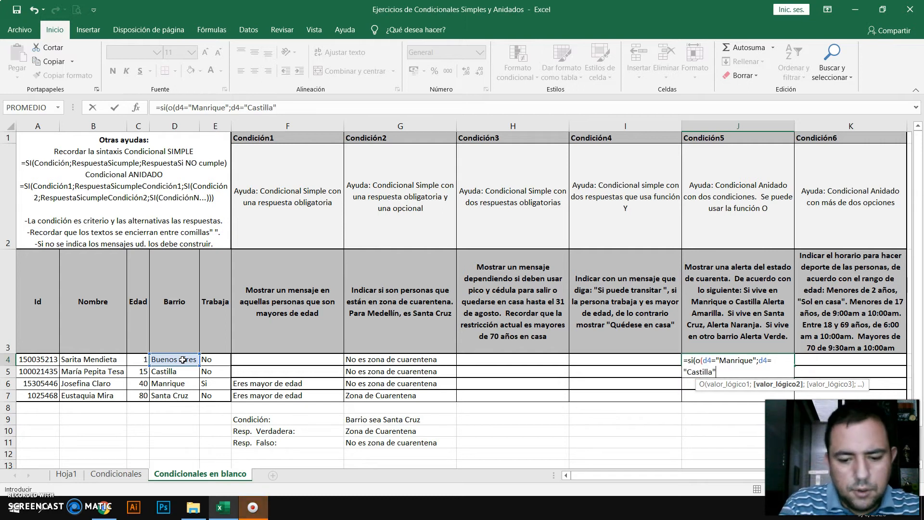
type(")")
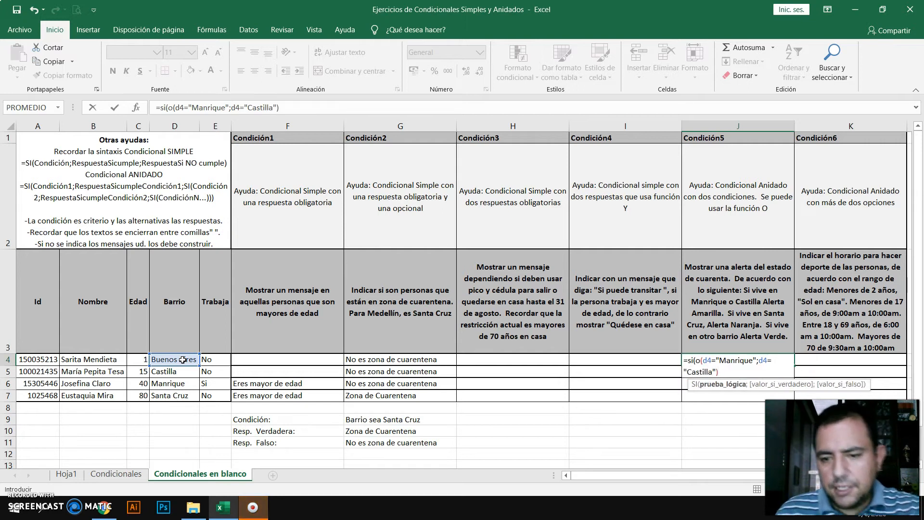
Add "Alerta Amarilla" as the true result of the outer SI, followed by a semicolon separator
type(";")
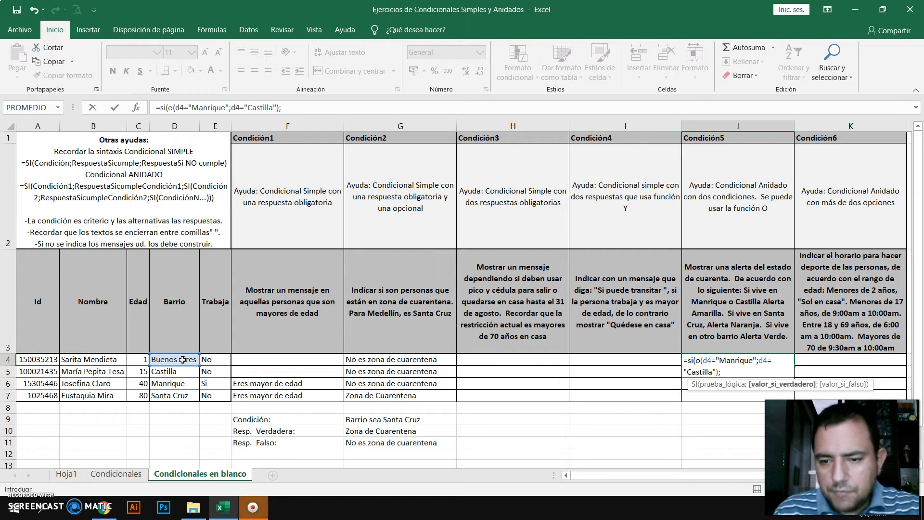
type("\"")
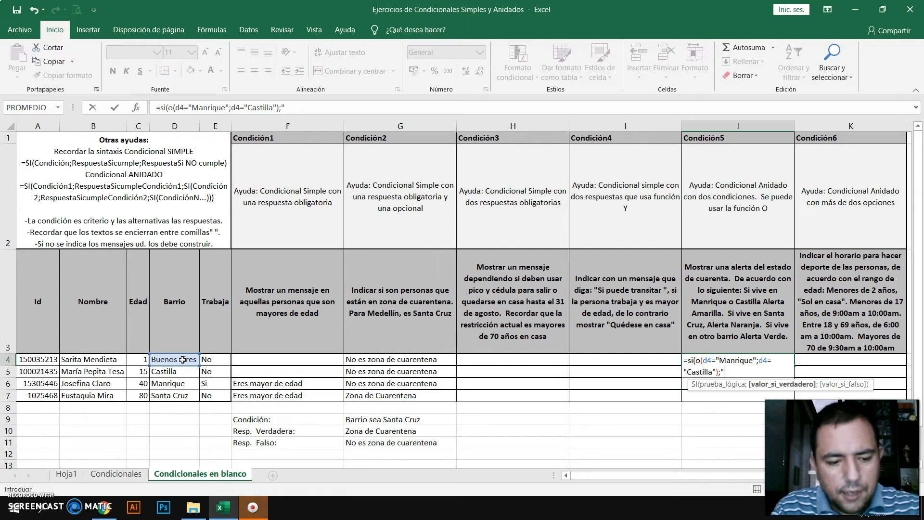
type("Alerta ")
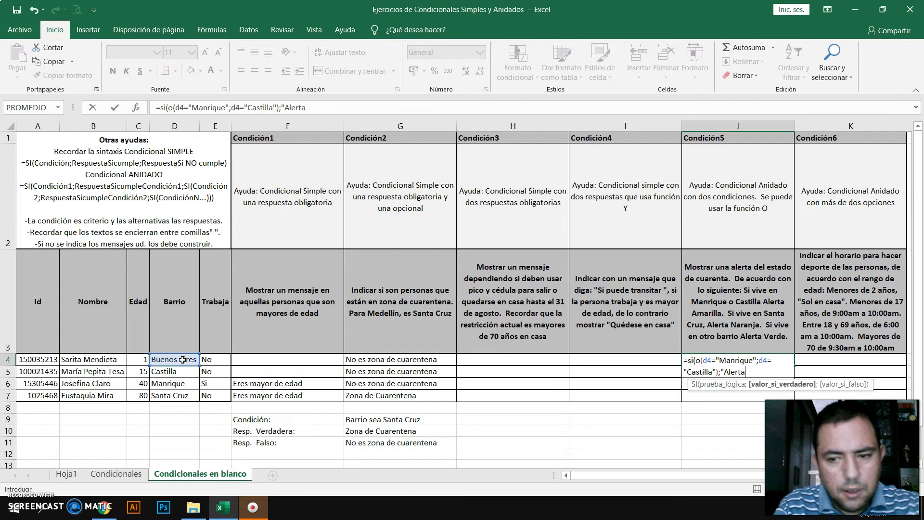
type("Amar")
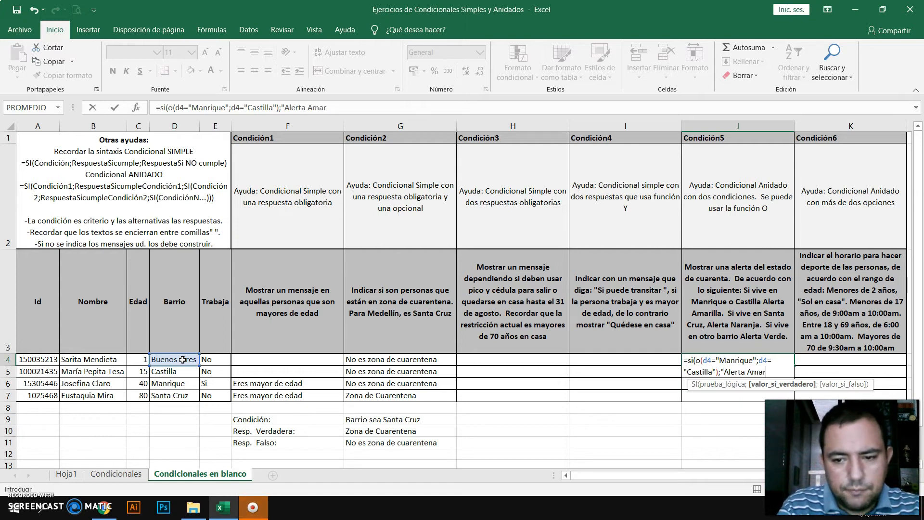
type("illa\"")
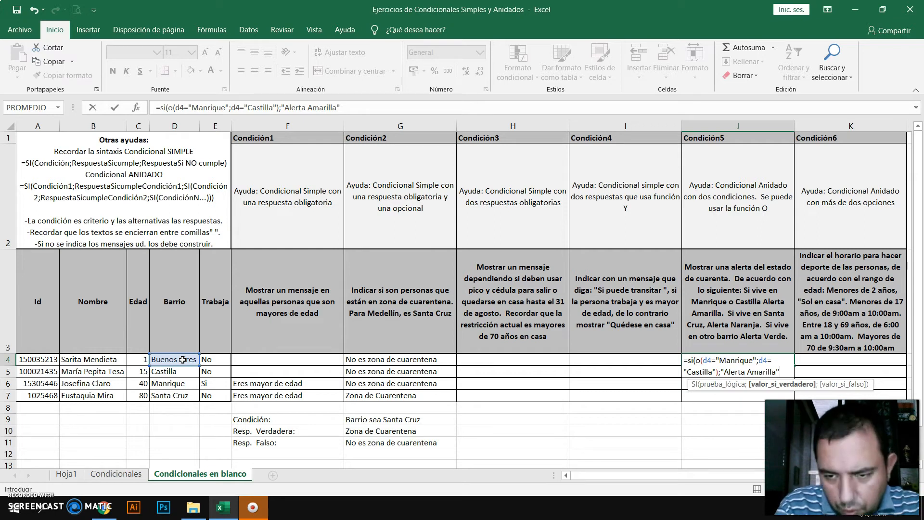
type(";")
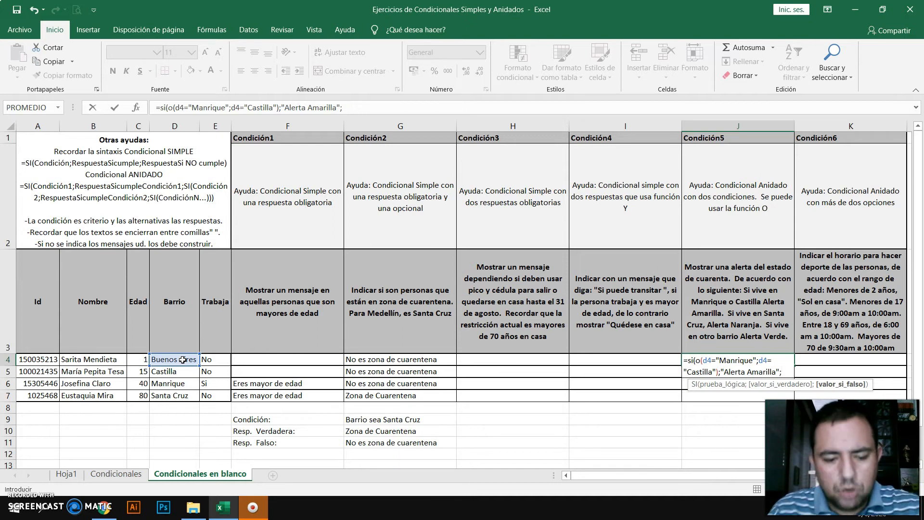
Nest a second SI in the J4 formula that tests D4="Santa Cruz" and returns "Alerta Naranja" when true
type("si")
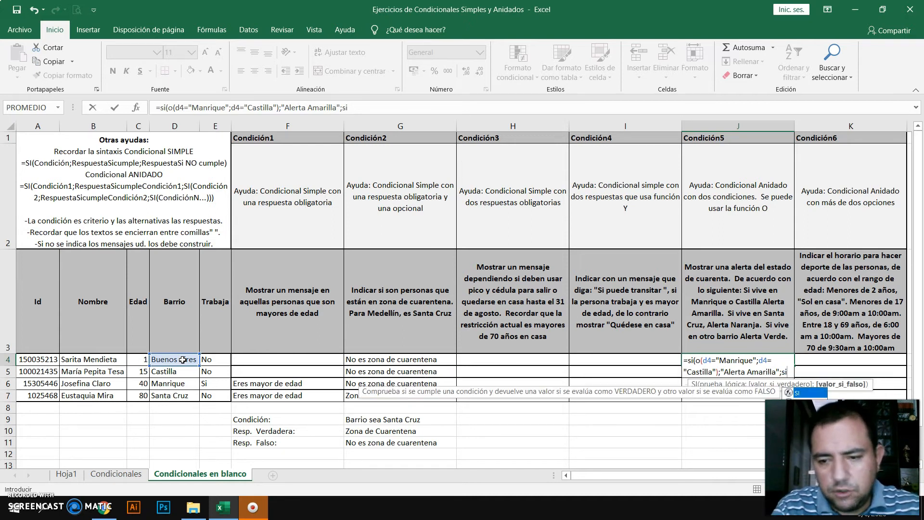
type("(d4=")
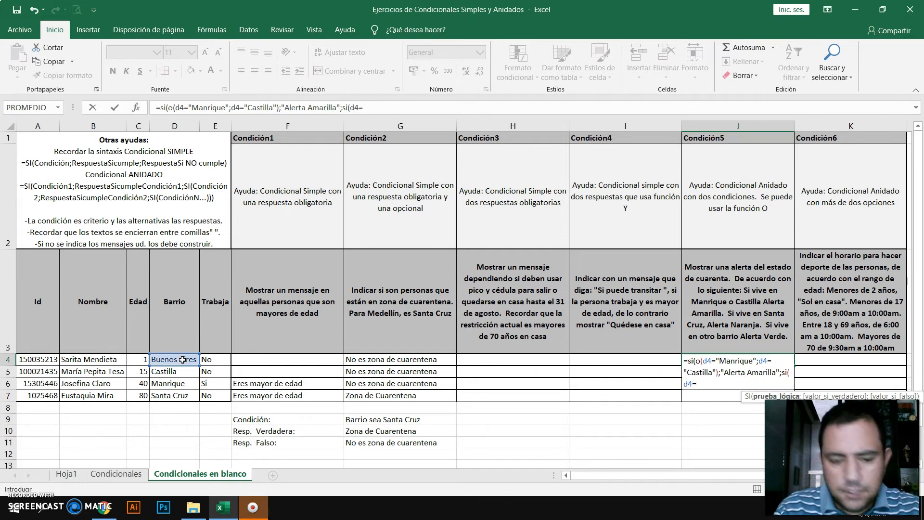
type("\"Santa Cruz\"")
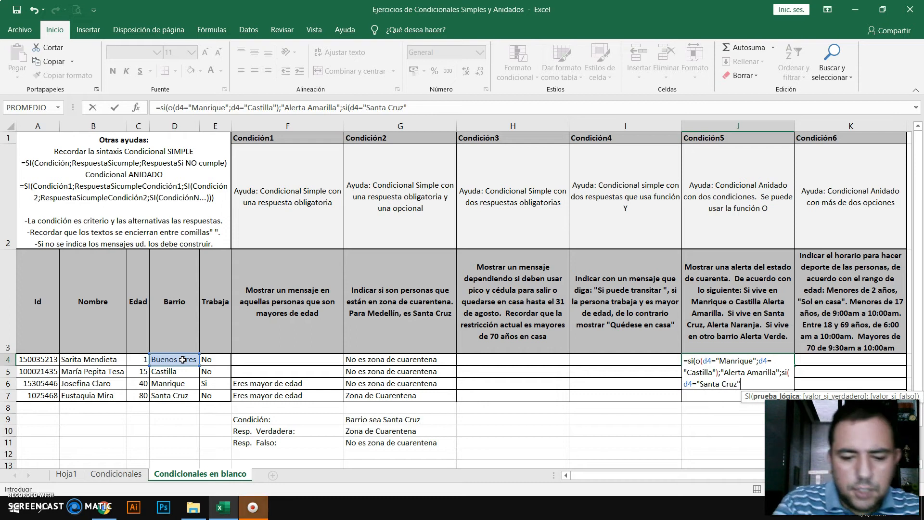
type(";")
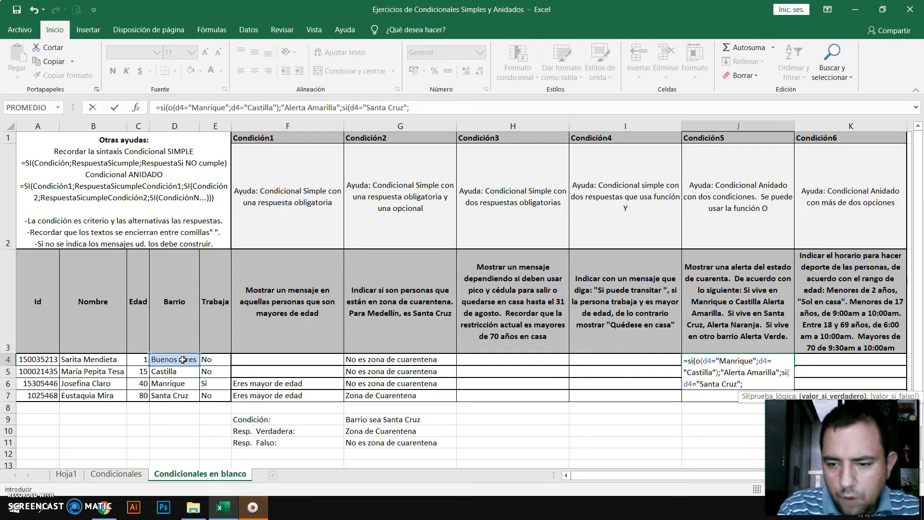
type("\"Alerta")
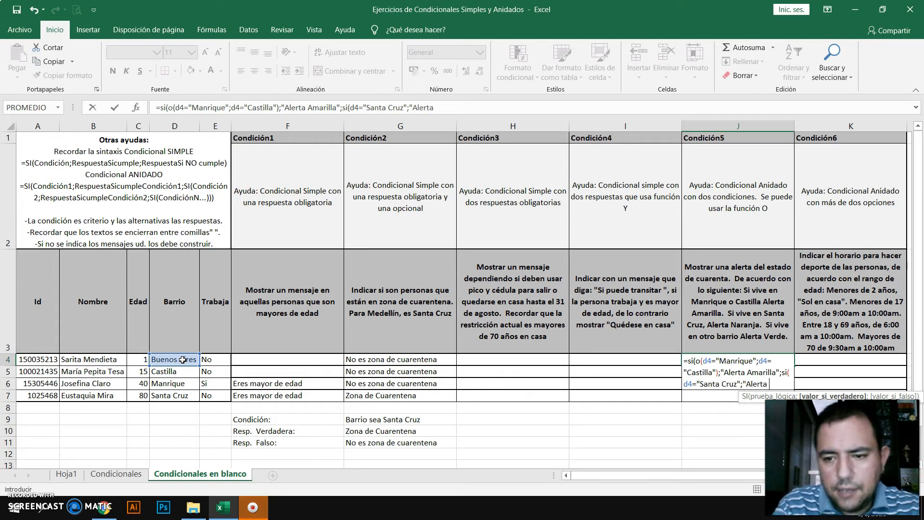
type(" Nara")
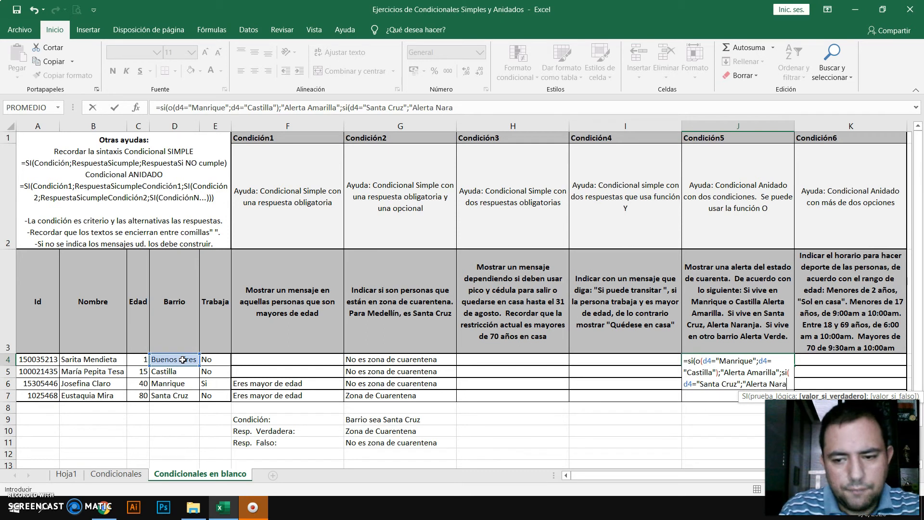
type("nja\";")
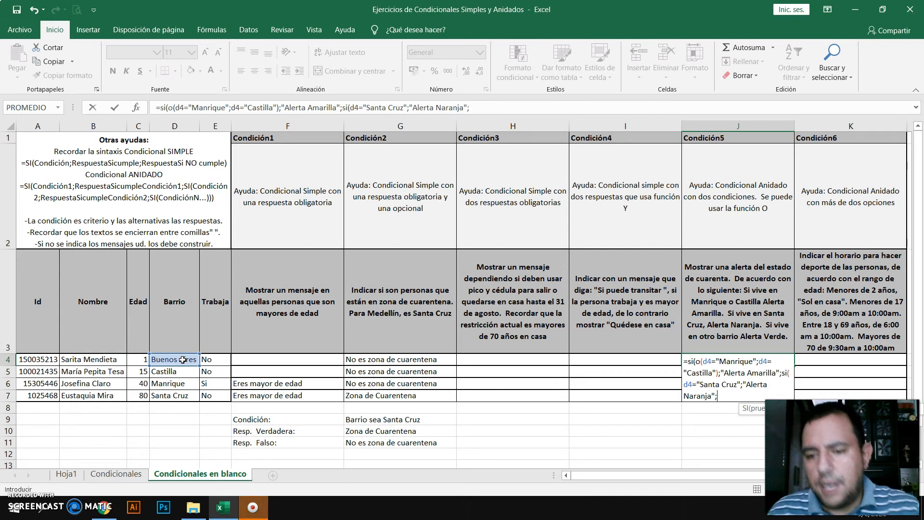
Add "Alerta Verde" as the false result of the nested SI and add one closing parenthesis
type("\"Alert")
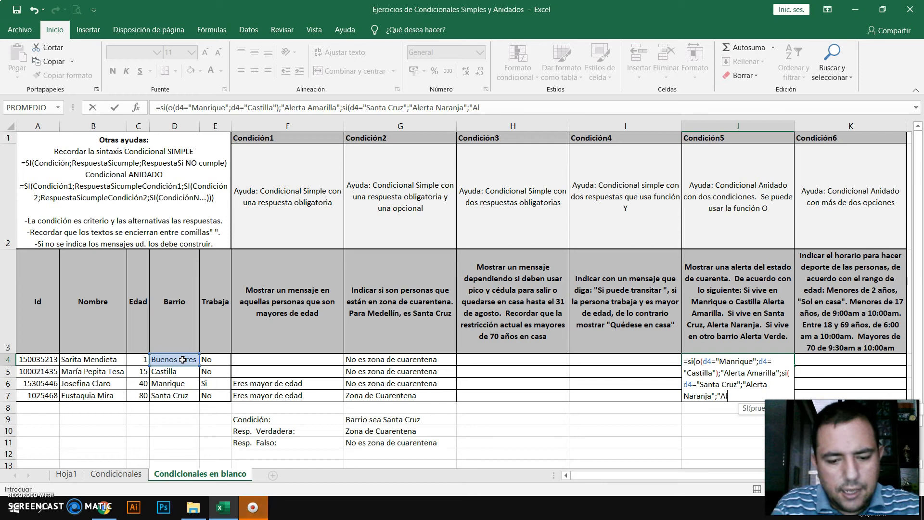
type("a Verd")
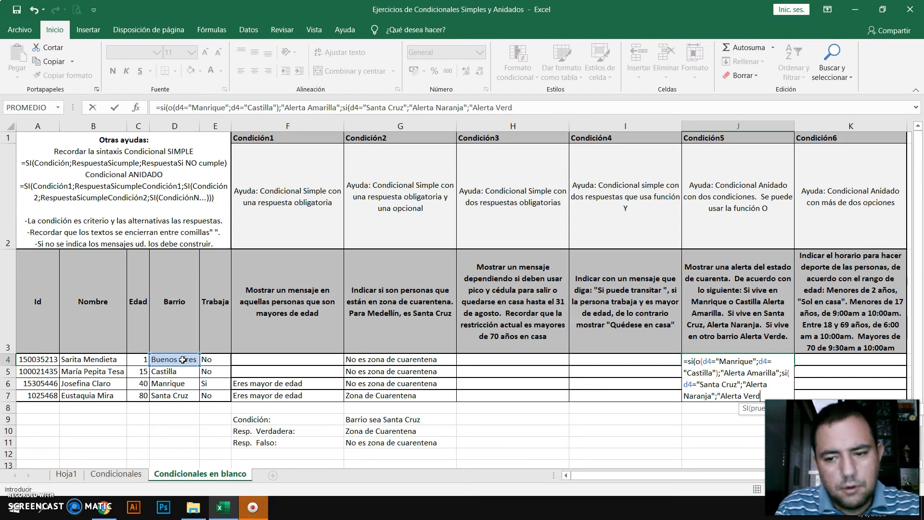
type("e\"")
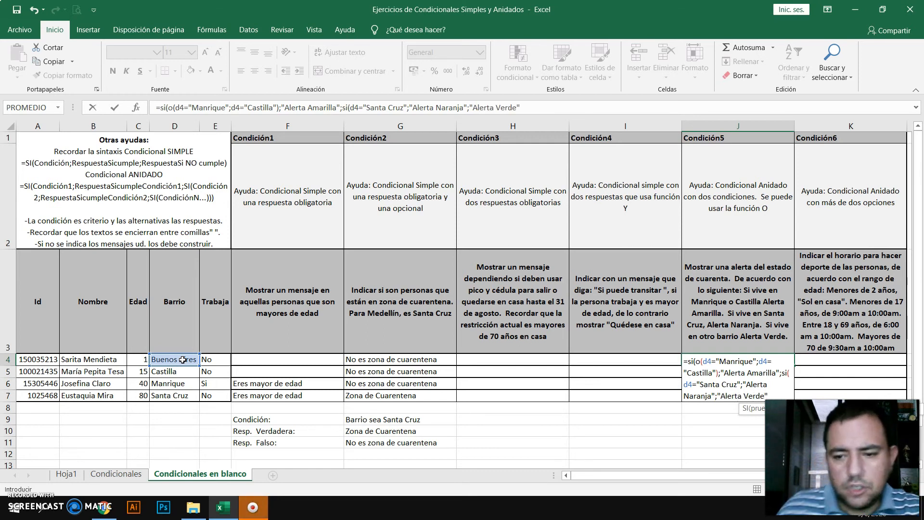
type(")")
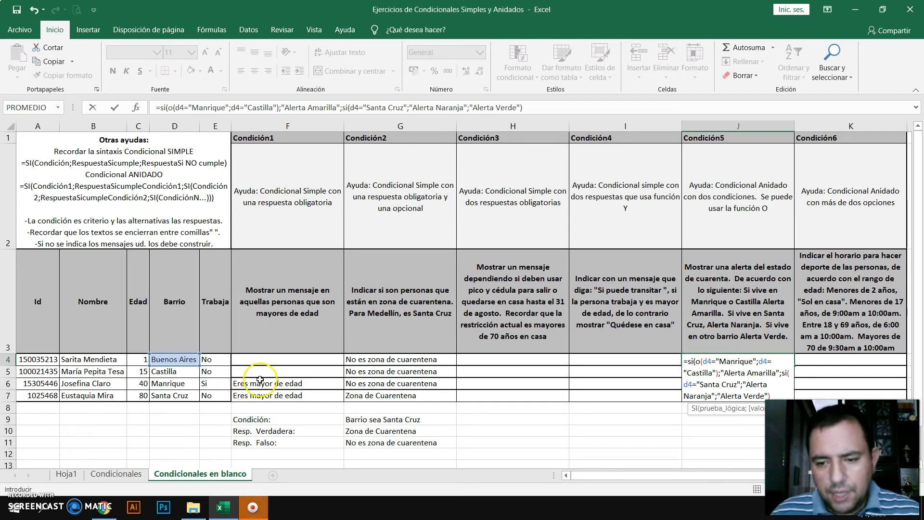
Try to enter the J4 formula without the opening quote before Alerta Verde, rejecting the suggested correction
left_click(721, 397)
key("BackSpace")
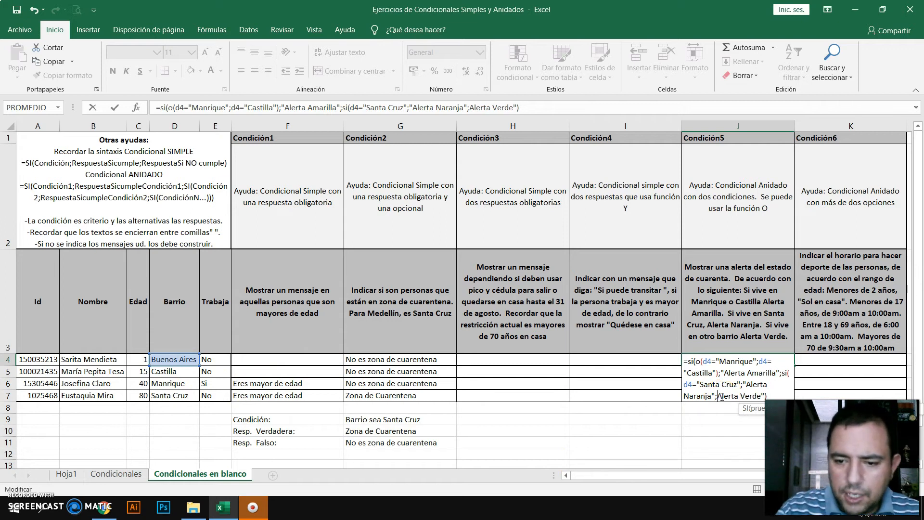
key("Return")
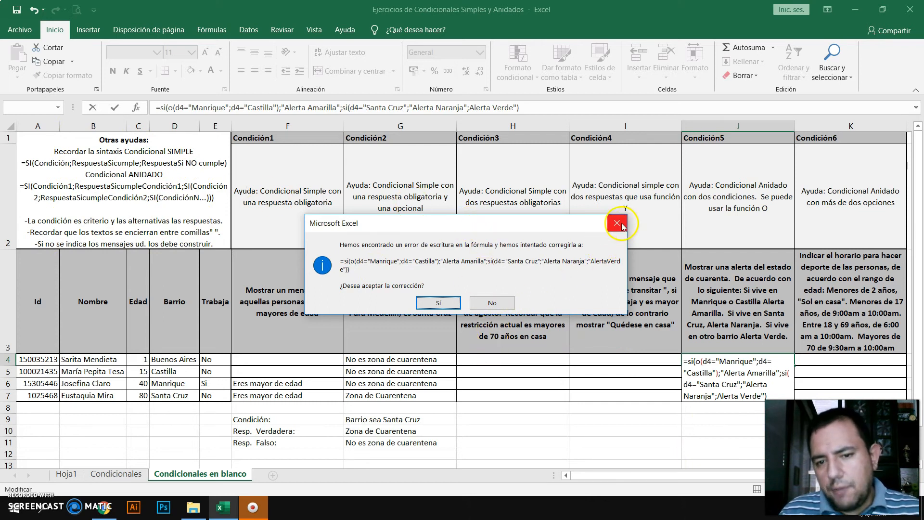
left_click(503, 303)
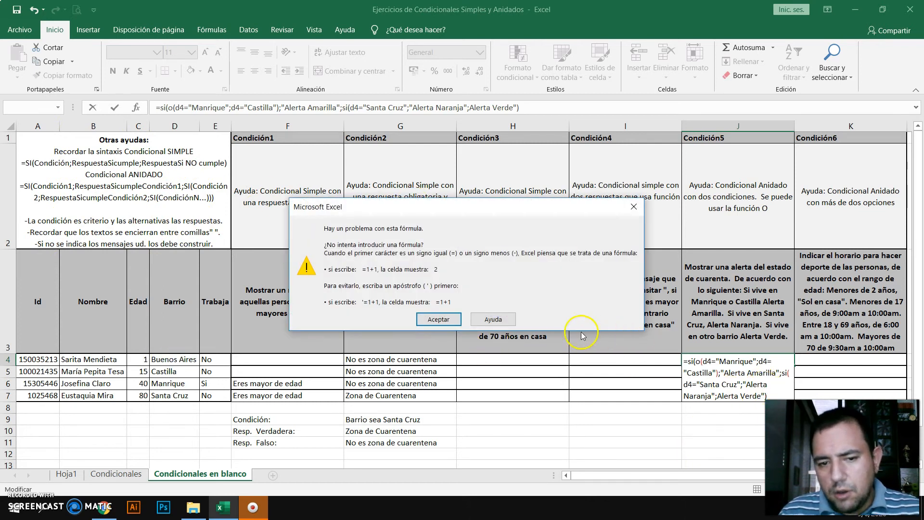
left_click(439, 319)
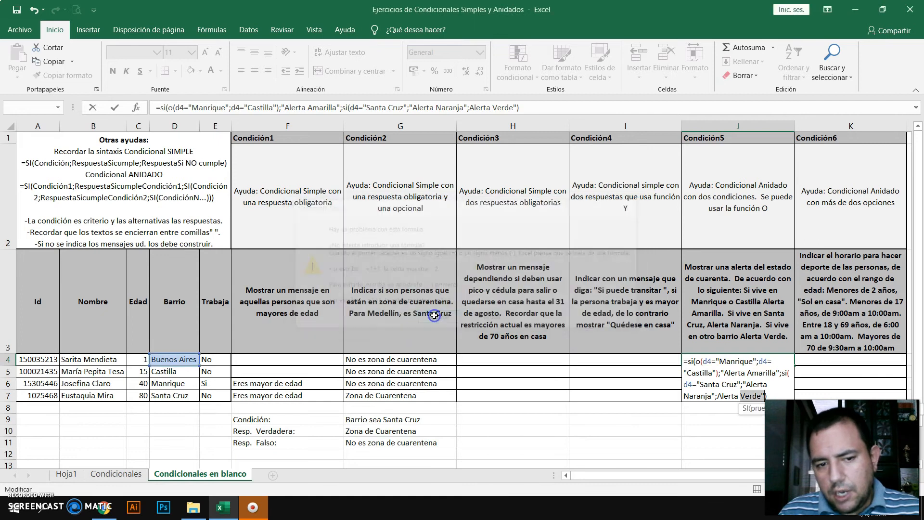
Insert the missing opening quote before Alerta Verde in the J4 formula and try to enter it, rejecting the suggested correction
left_click(717, 396)
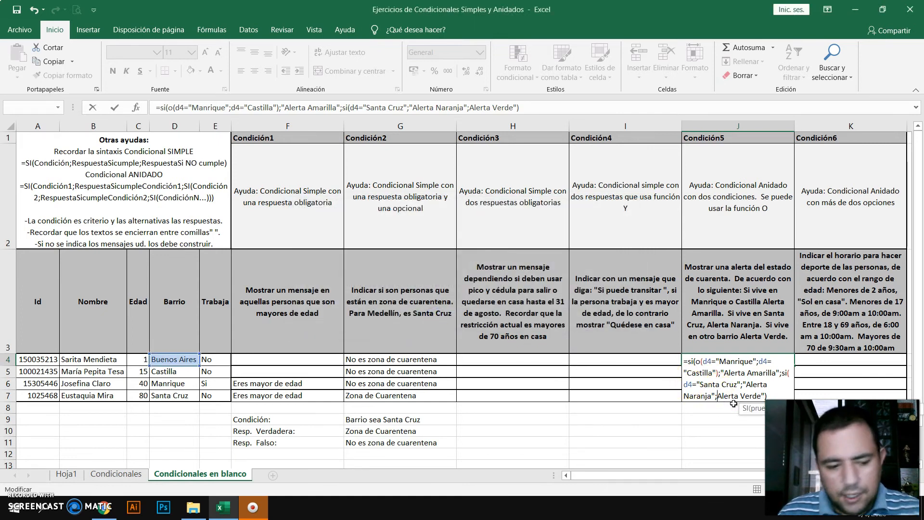
type("\"")
key("Return")
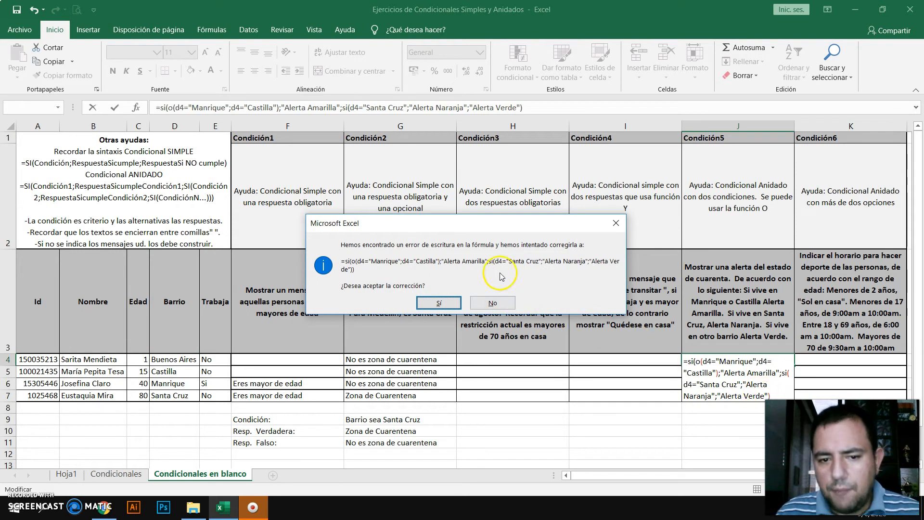
left_click(617, 224)
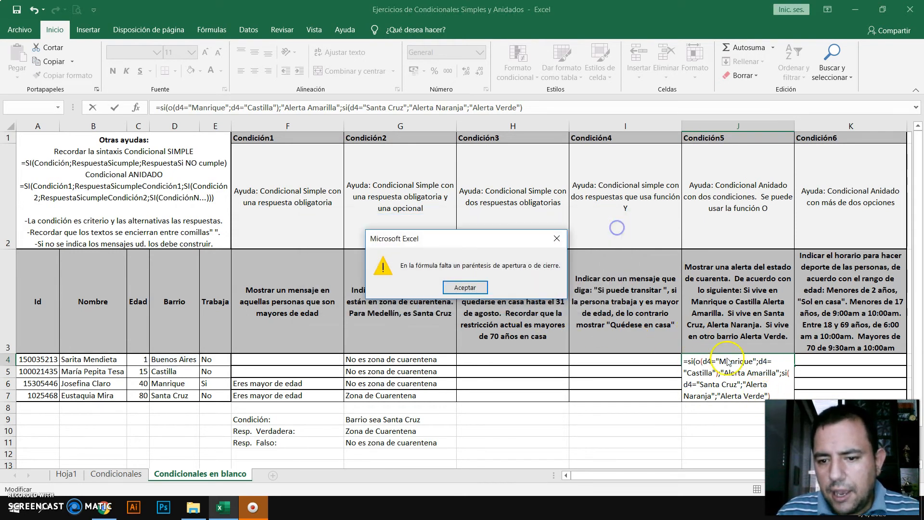
left_click(465, 287)
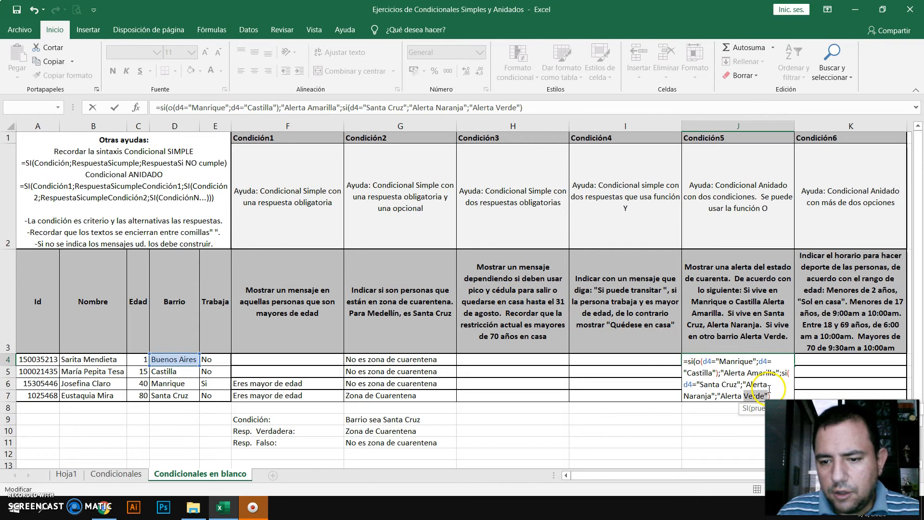
Complete the J4 formula with a second closing parenthesis and fill it down through J7
type(")")
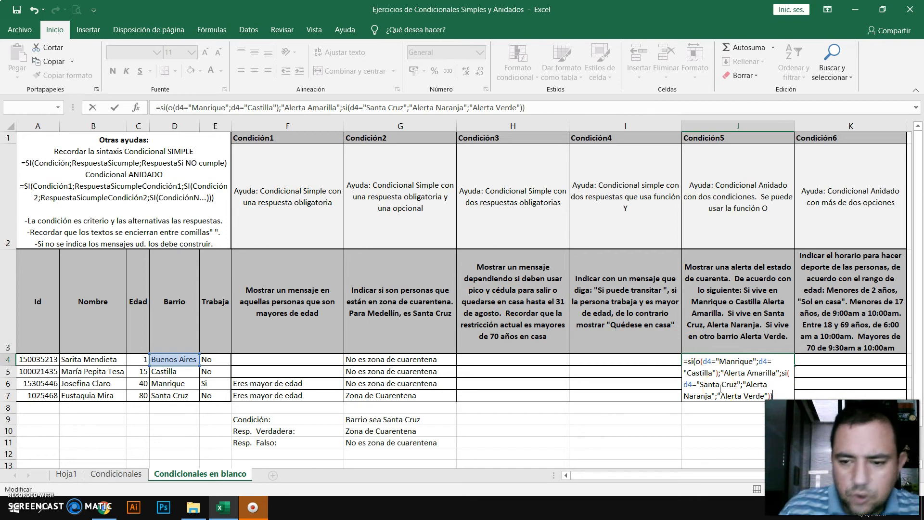
key("Return")
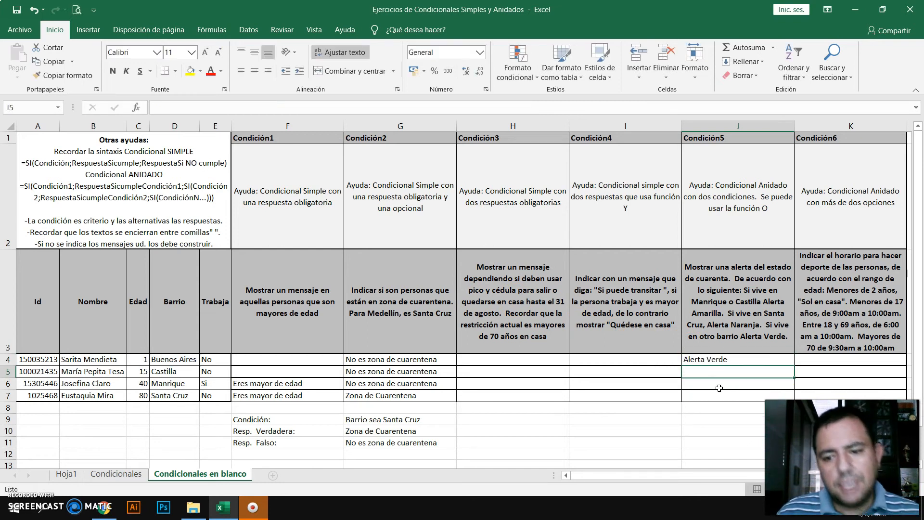
left_click(747, 363)
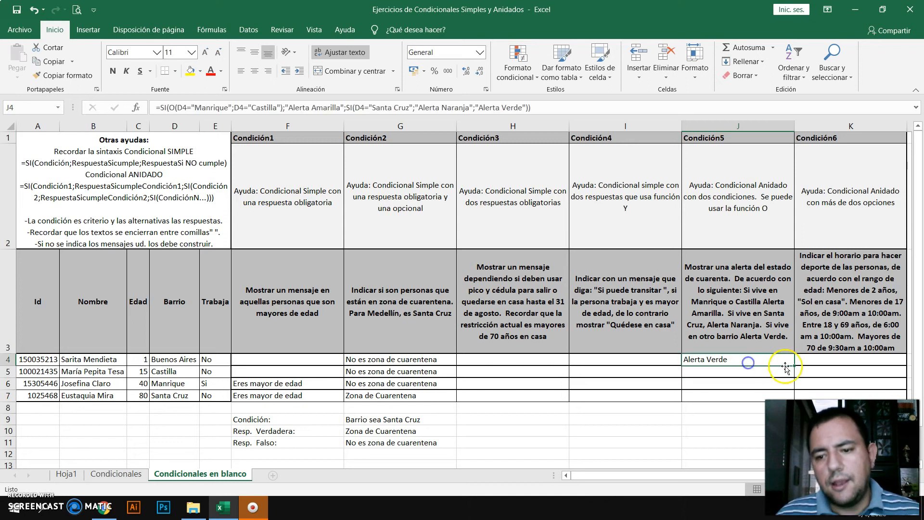
left_click_drag(794, 367, 784, 400)
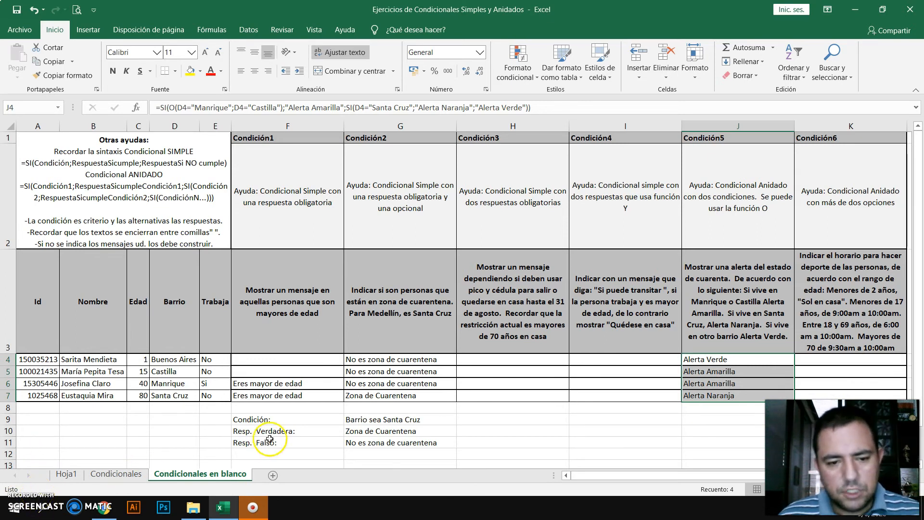
Review the condition and response notes in F9:G11, the row 4 exercise cells, and the Condición5 formulas in J4:J7
left_click_drag(395, 420, 289, 441)
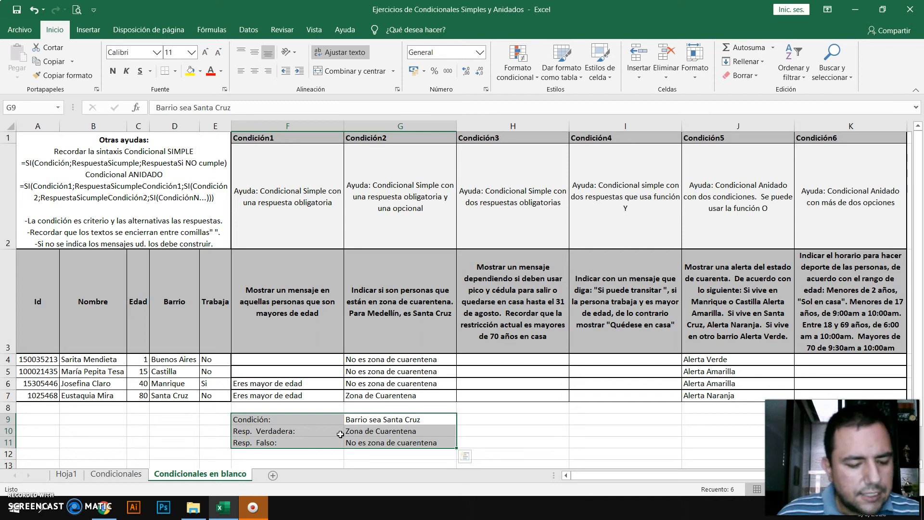
left_click_drag(262, 358, 813, 362)
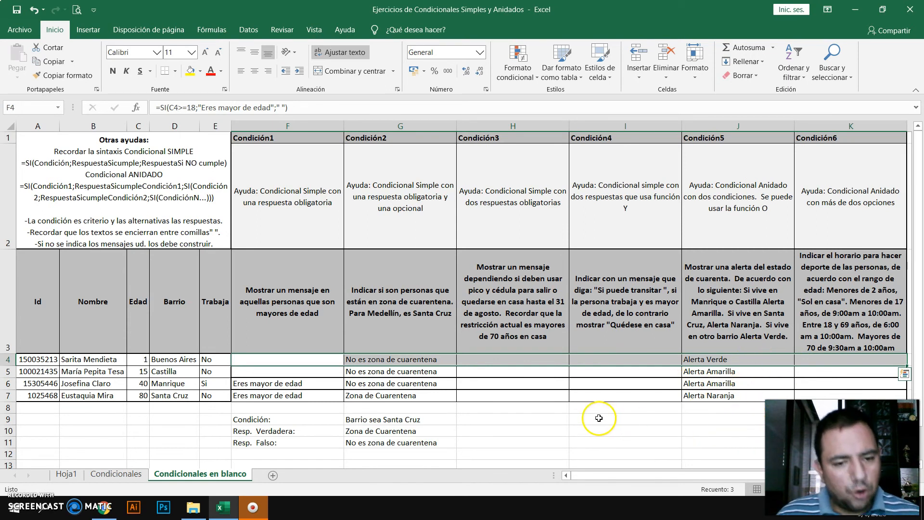
left_click(775, 360)
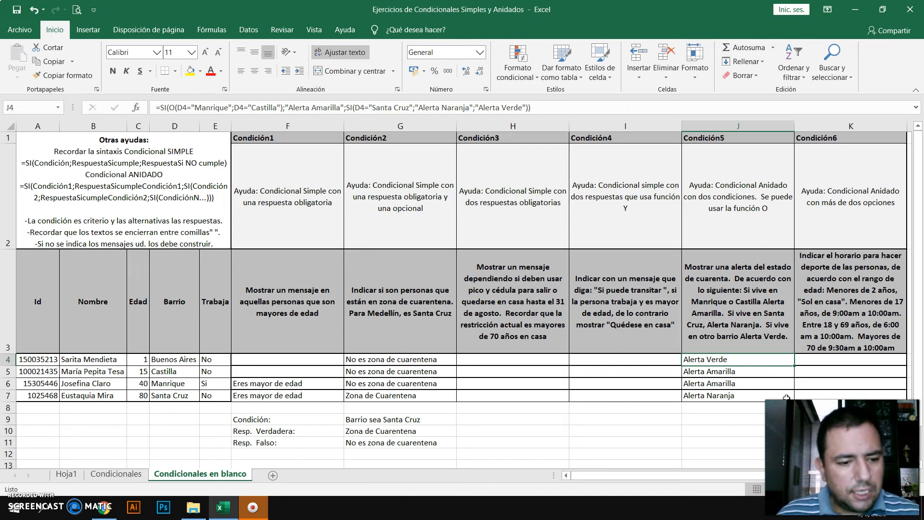
left_click(735, 373)
left_click(734, 383)
left_click(733, 394)
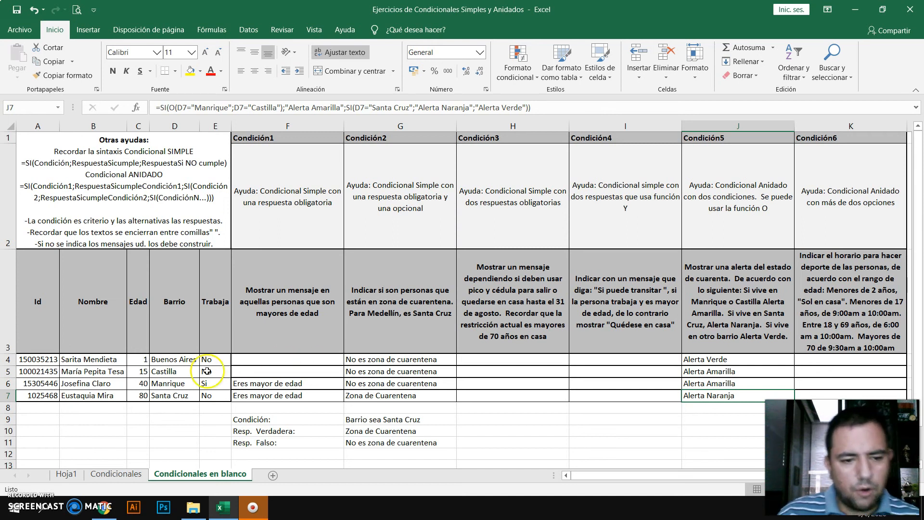
Review the Barrio and Edad data, the syntax help in A1, the F4 formula, and the exercise hints in row 2
left_click(182, 375)
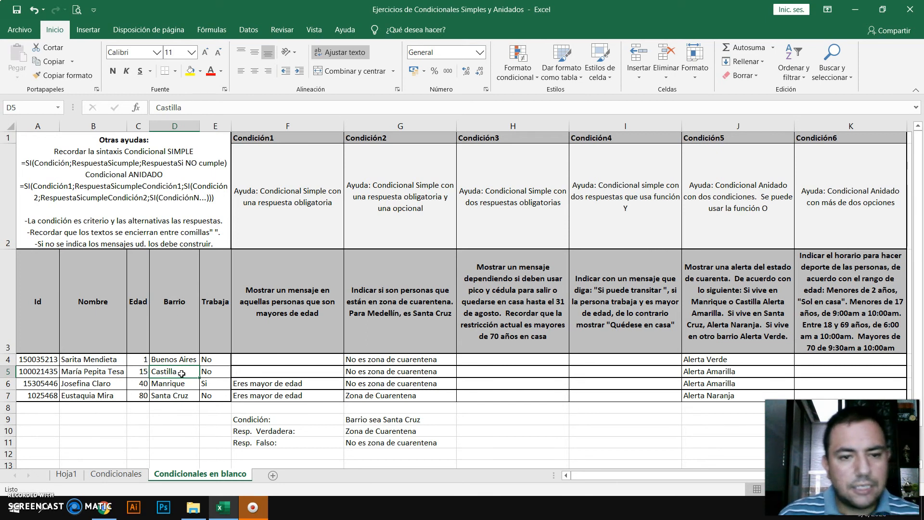
left_click(321, 208)
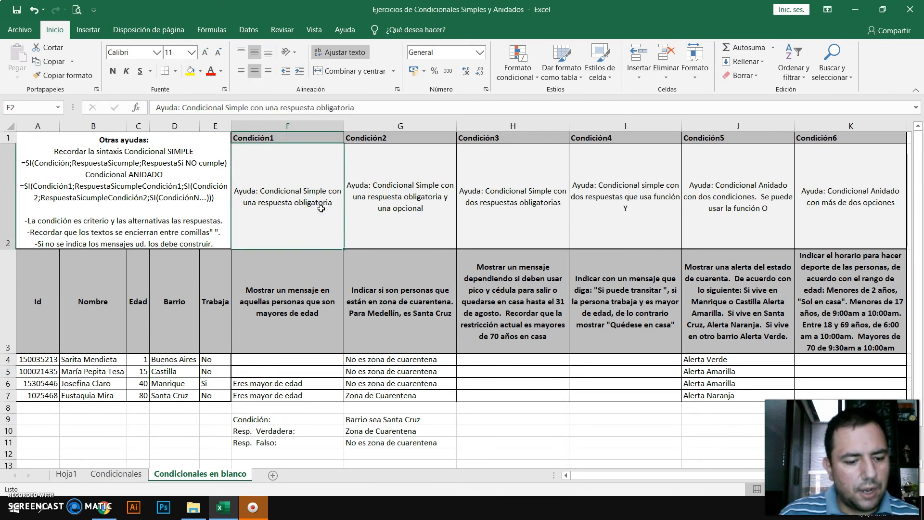
left_click(137, 190)
left_click(595, 77)
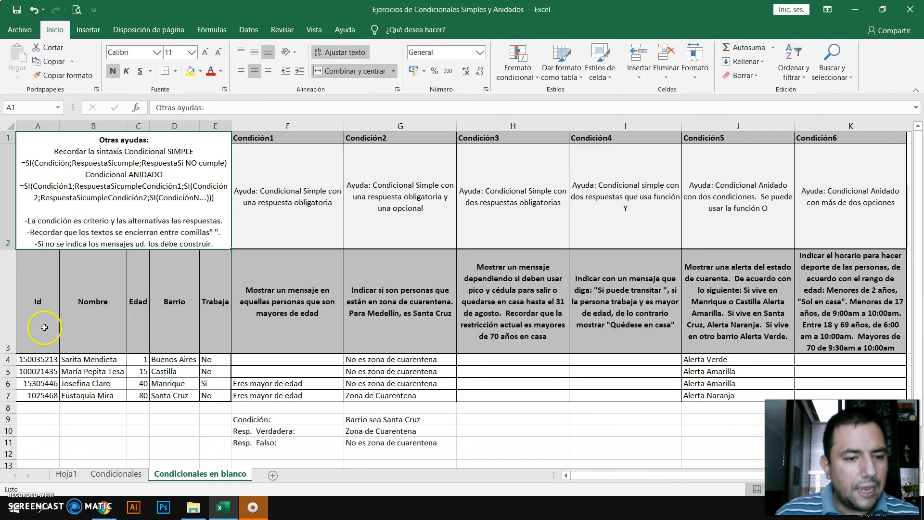
left_click(141, 359)
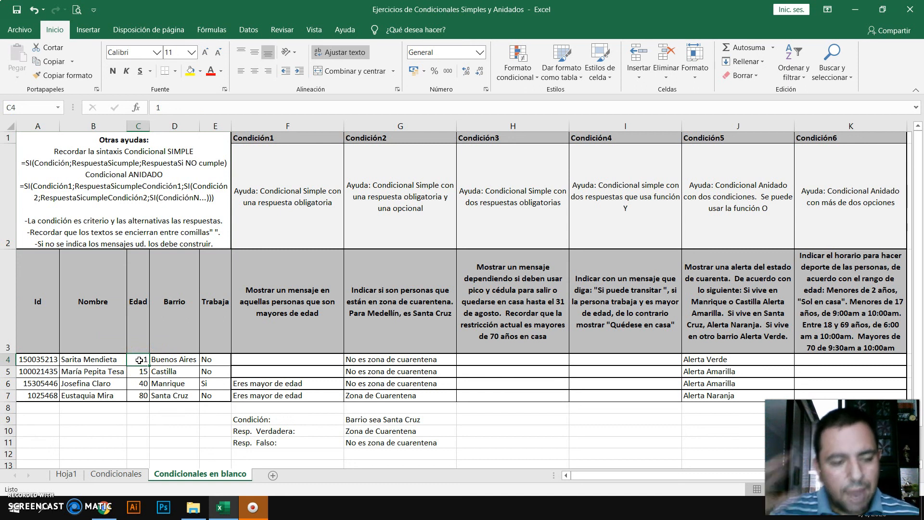
left_click(145, 360)
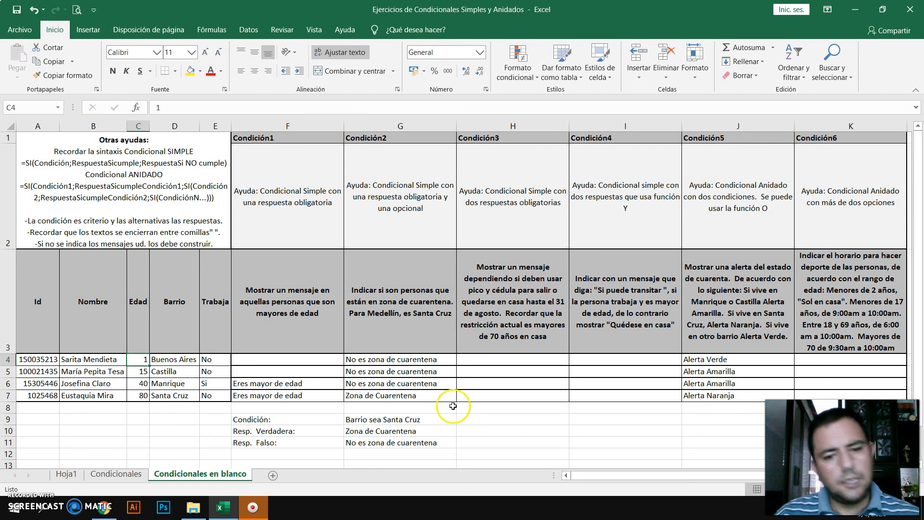
left_click(513, 409)
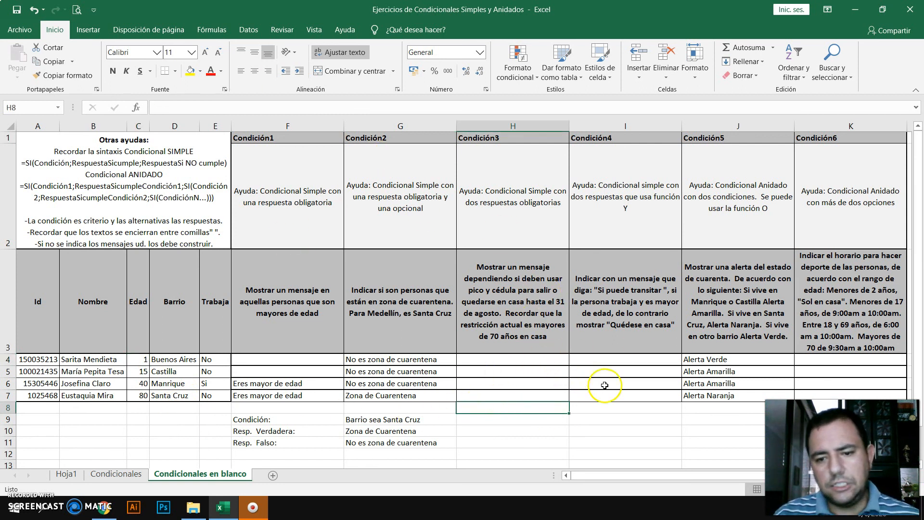
left_click(284, 360)
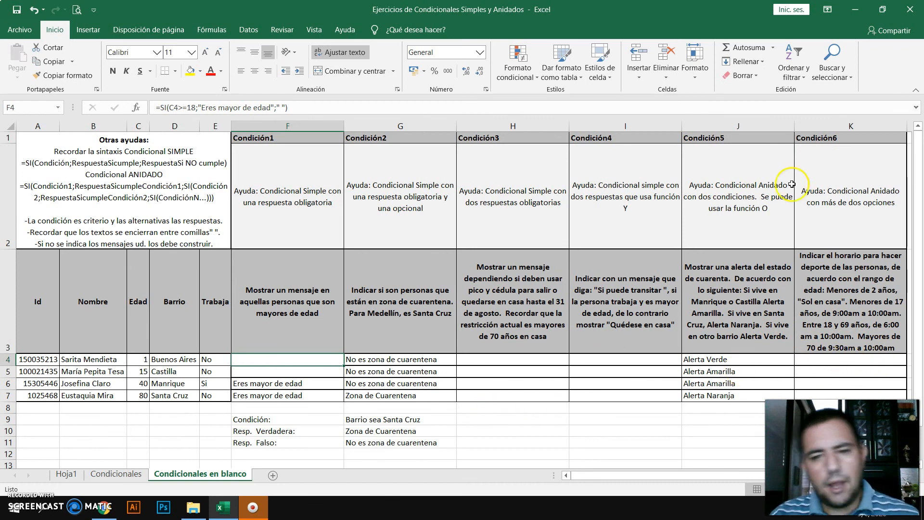
left_click(861, 181)
left_click(301, 210)
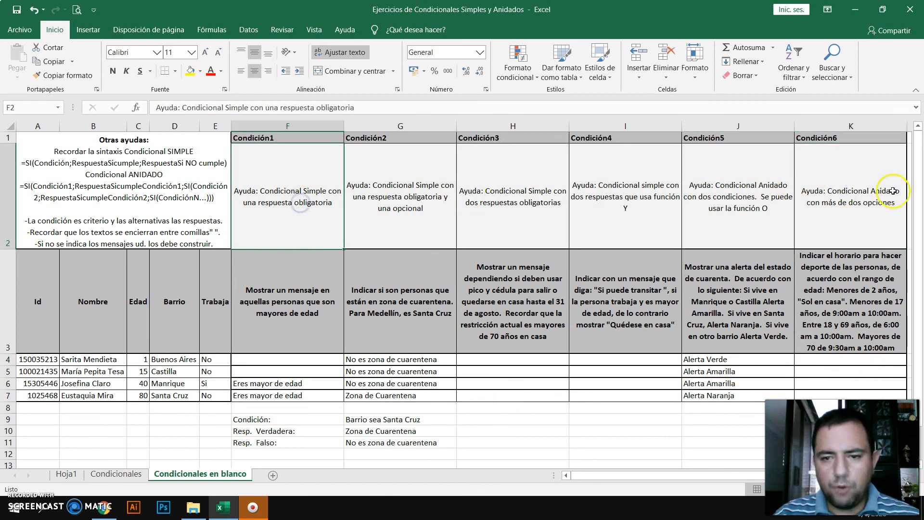